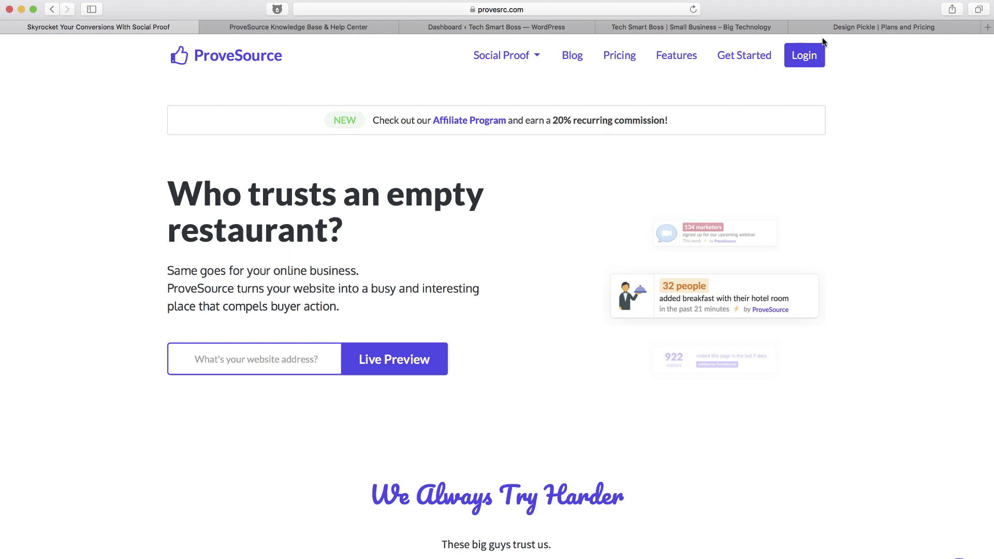
Switch to the 'Design Pickle | Plans and Pricing' tab to view its plans
click(847, 25)
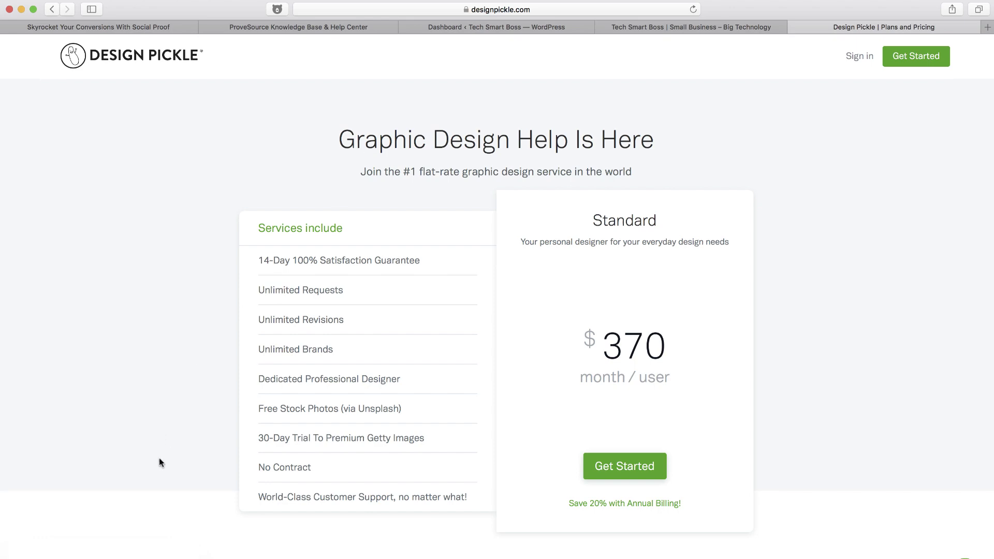
scroll(160, 462, down, 5)
scroll(159, 463, up, 5)
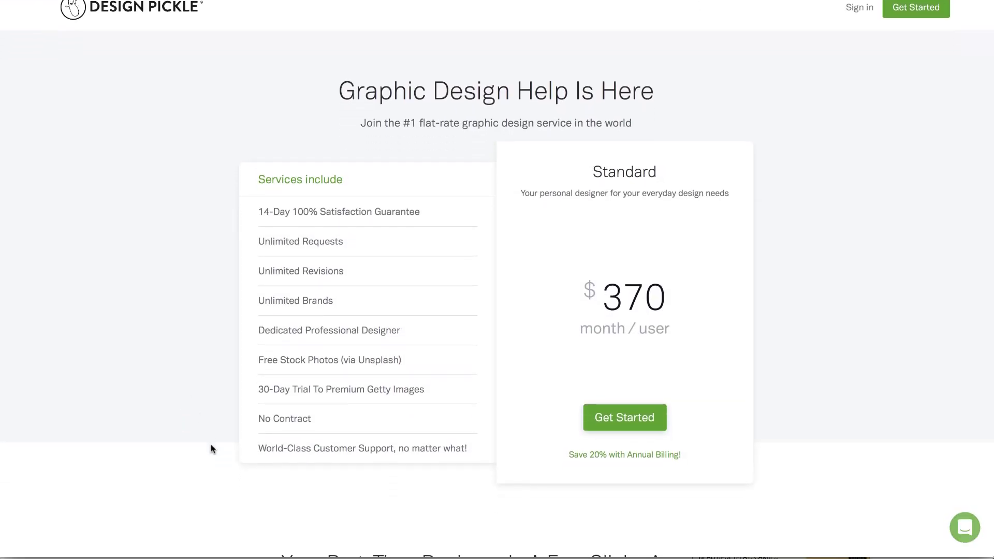
scroll(210, 448, down, 1)
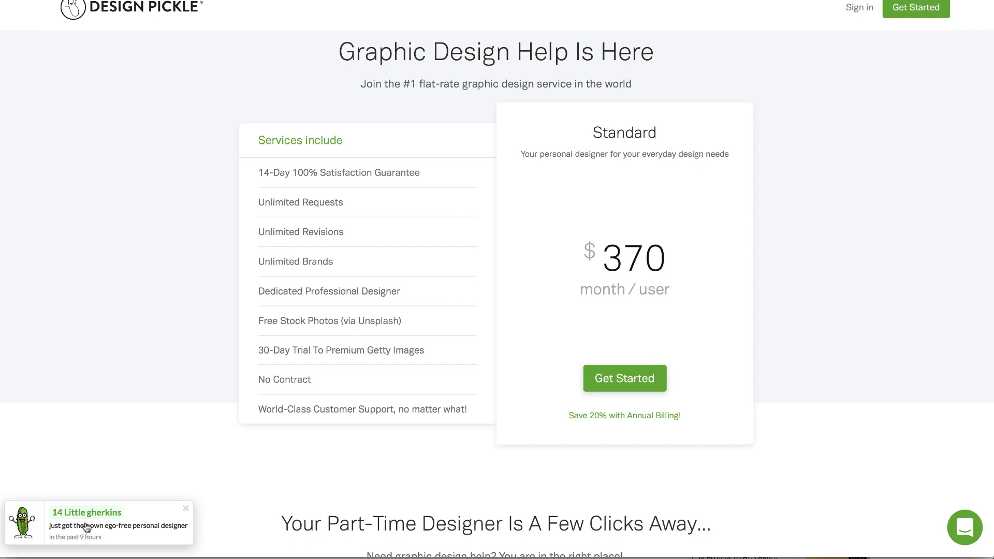
right_click(130, 536)
click(103, 445)
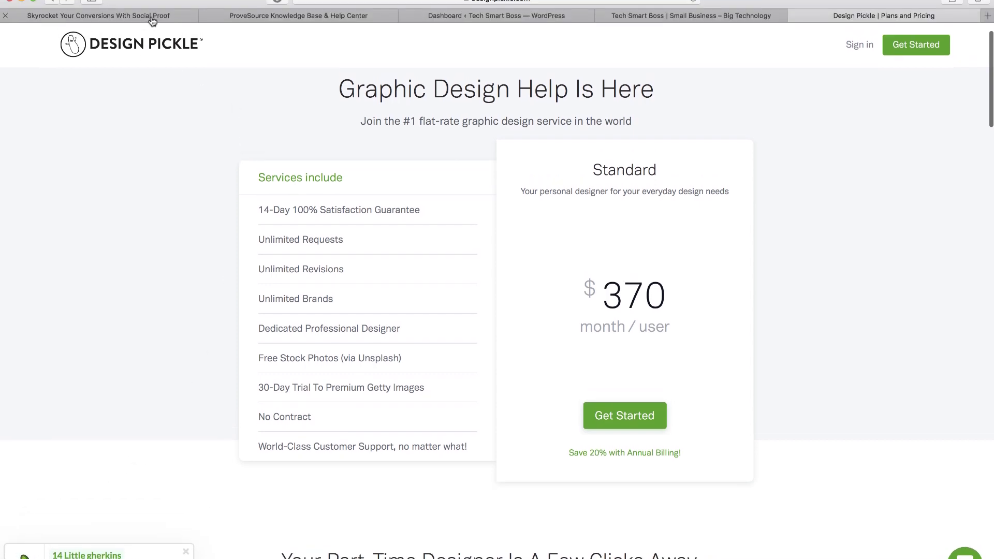
Return to the ProveSource home page, browse down to the footer, then open the Pricing page
click(150, 27)
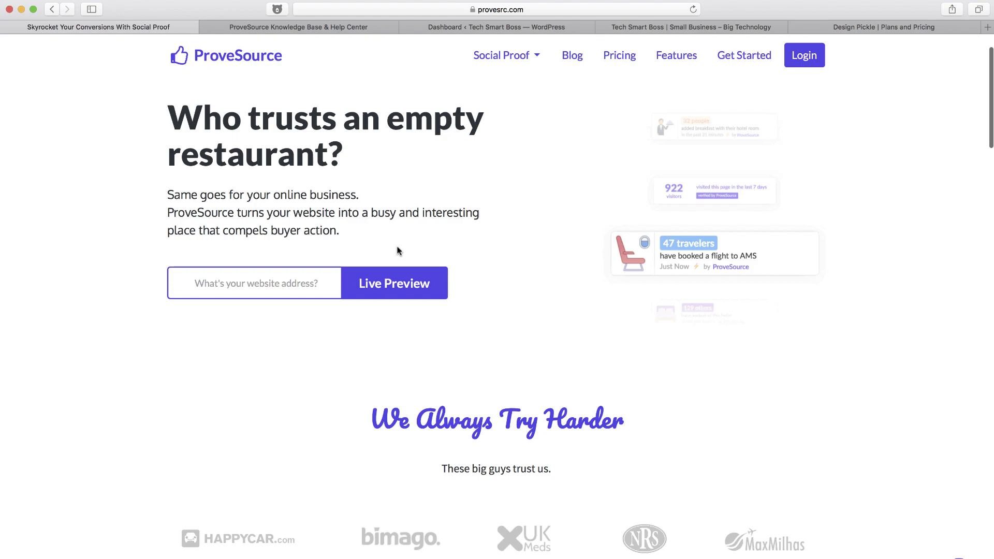
scroll(397, 251, down, 5)
scroll(397, 250, down, 20)
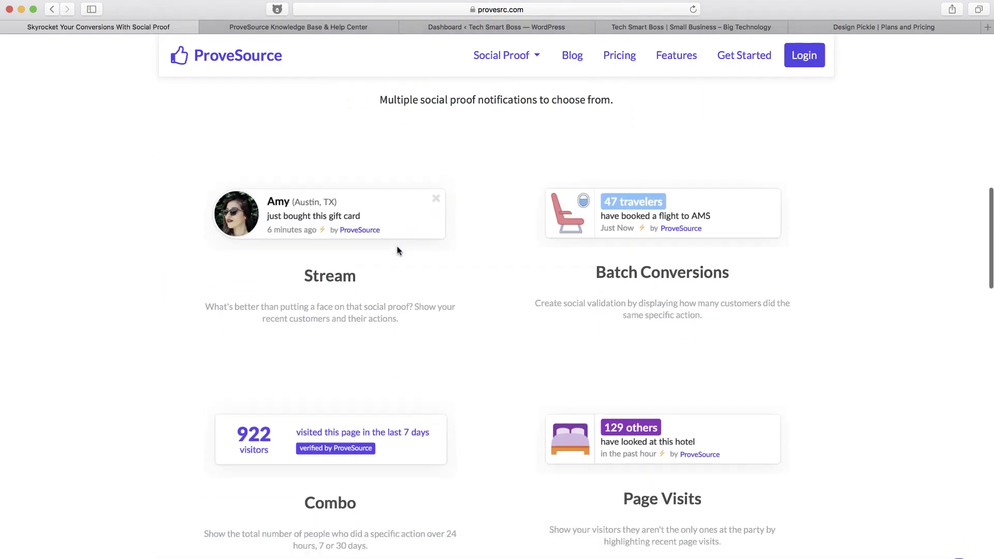
scroll(398, 250, down, 18)
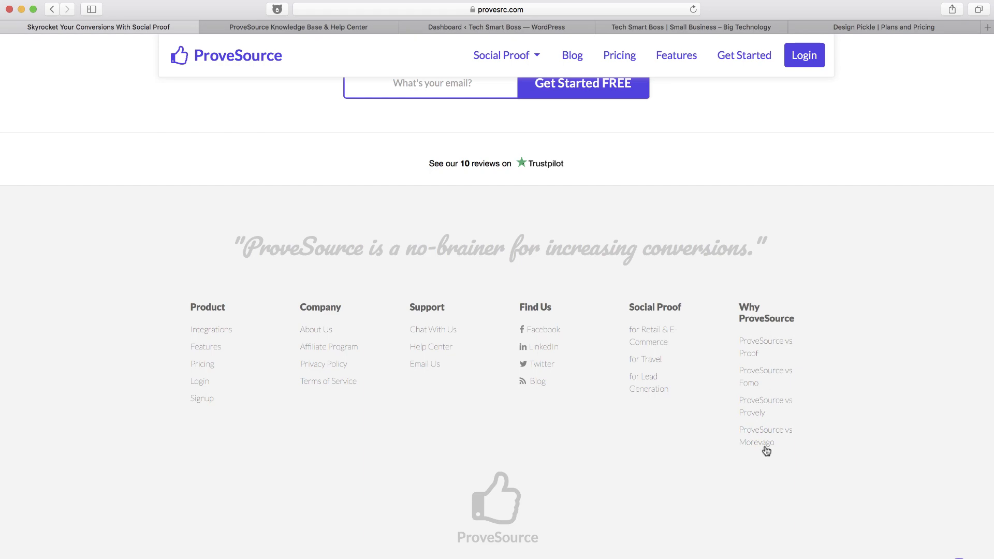
scroll(753, 331, up, 20)
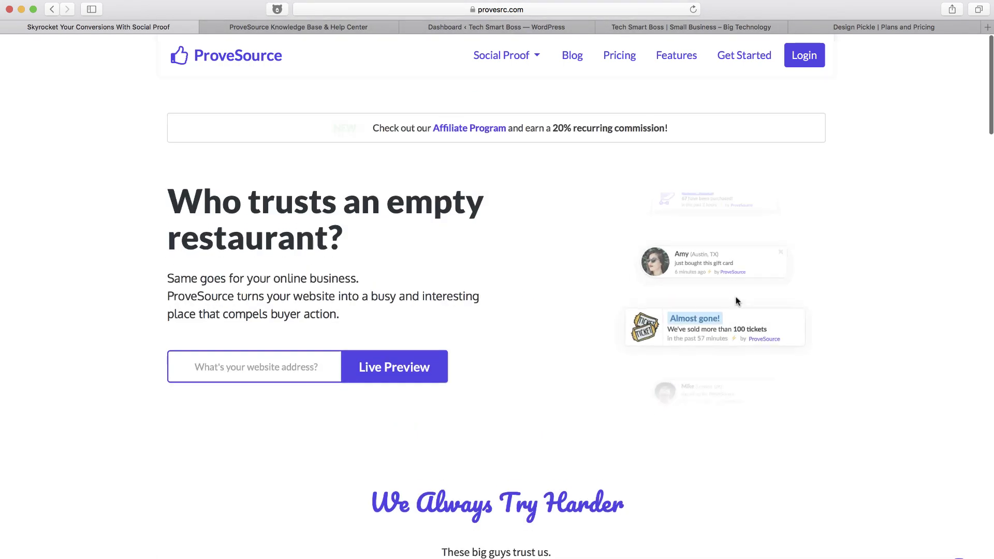
click(617, 56)
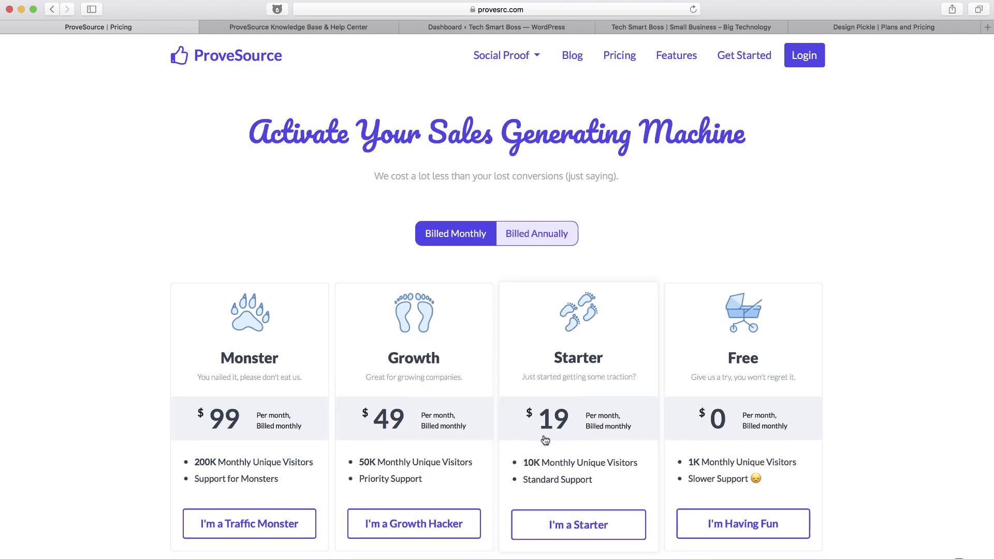
Expand and collapse the 'Need a higher traffic limit?' plans on the pricing page
scroll(548, 437, down, 5)
click(548, 352)
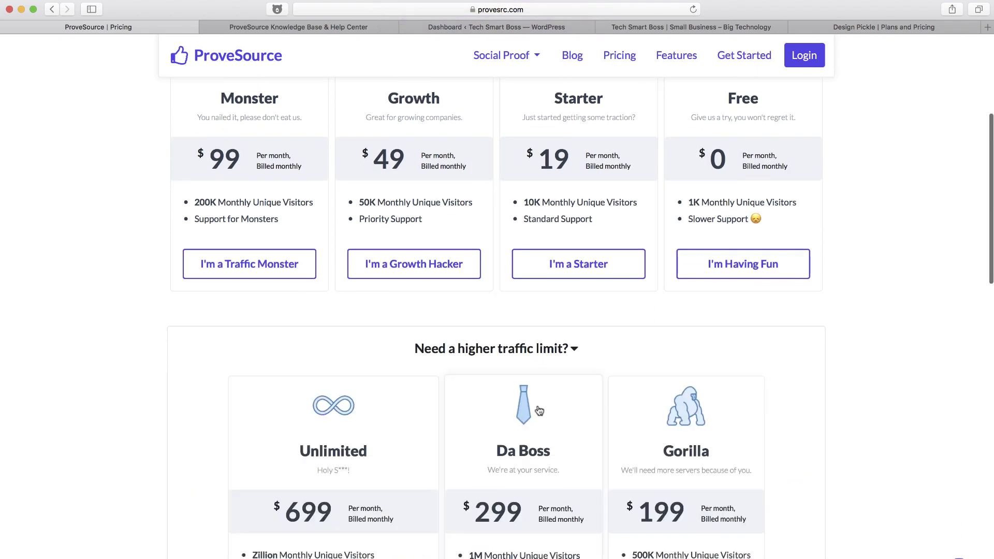
scroll(544, 321, down, 1)
click(541, 291)
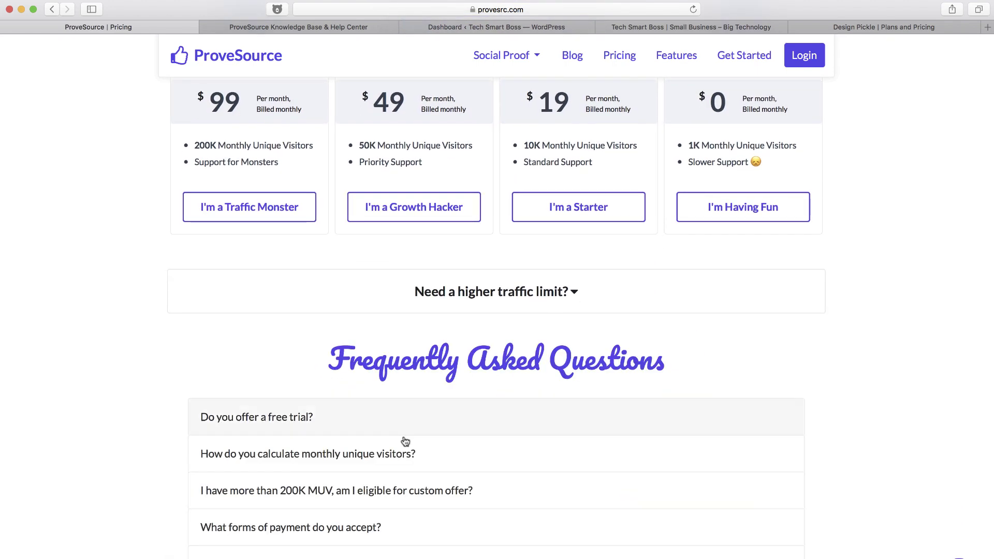
scroll(401, 447, down, 5)
scroll(401, 445, up, 11)
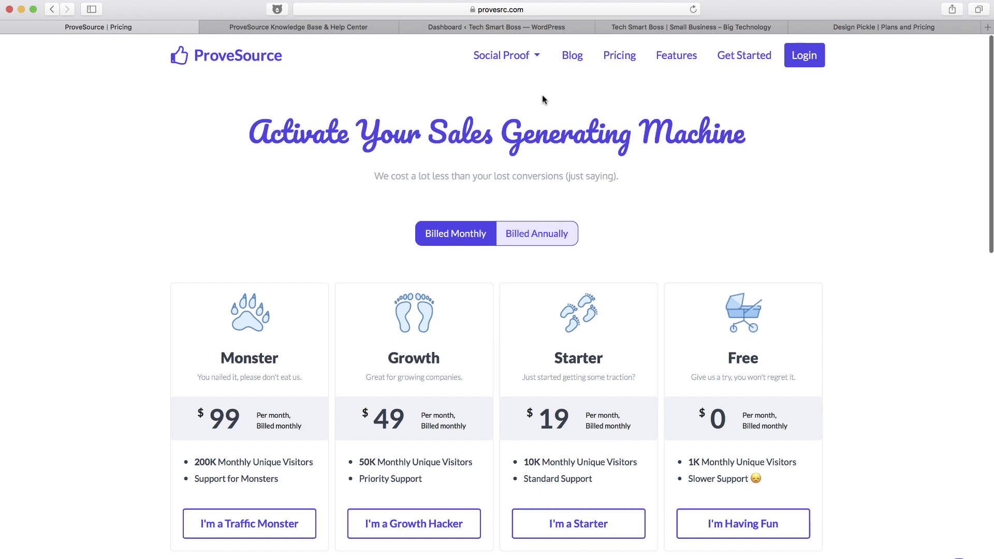
Browse through the ProveSource Features page
click(667, 63)
scroll(577, 251, down, 2)
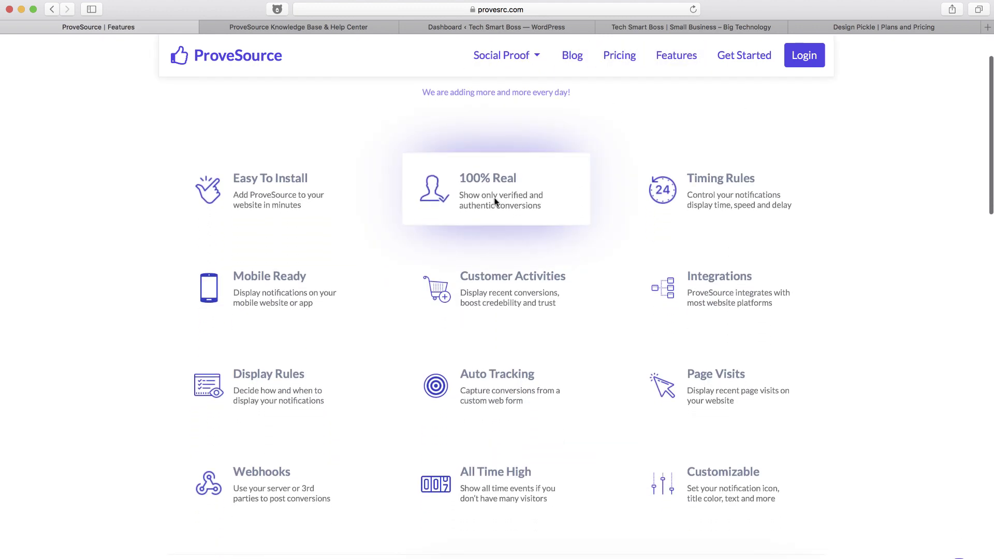
scroll(501, 202, down, 2)
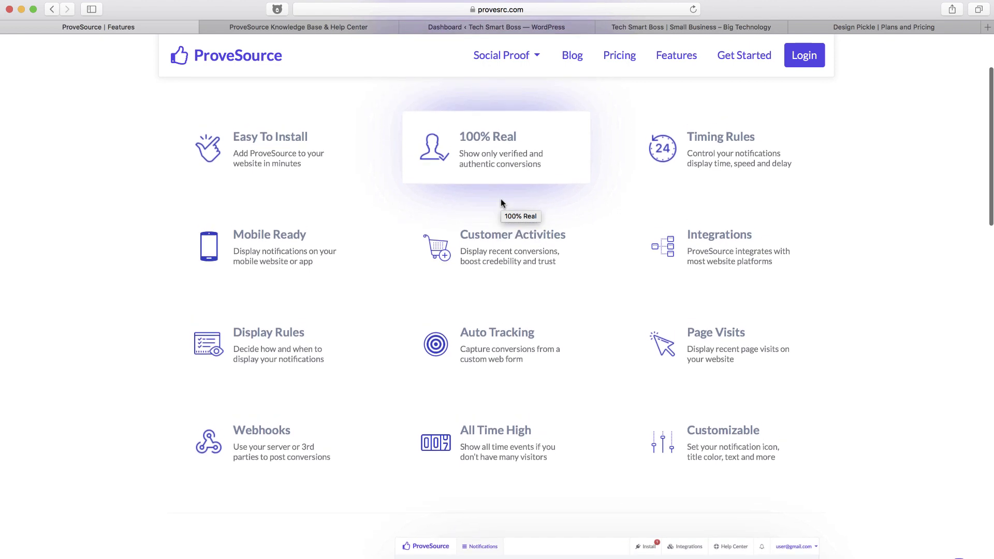
scroll(501, 201, down, 1)
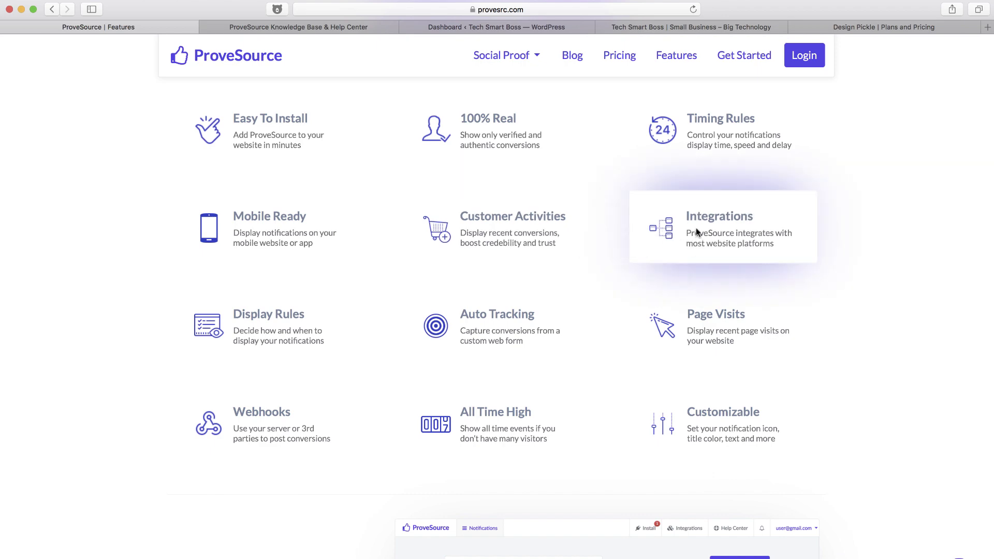
scroll(567, 400, down, 15)
scroll(568, 399, up, 10)
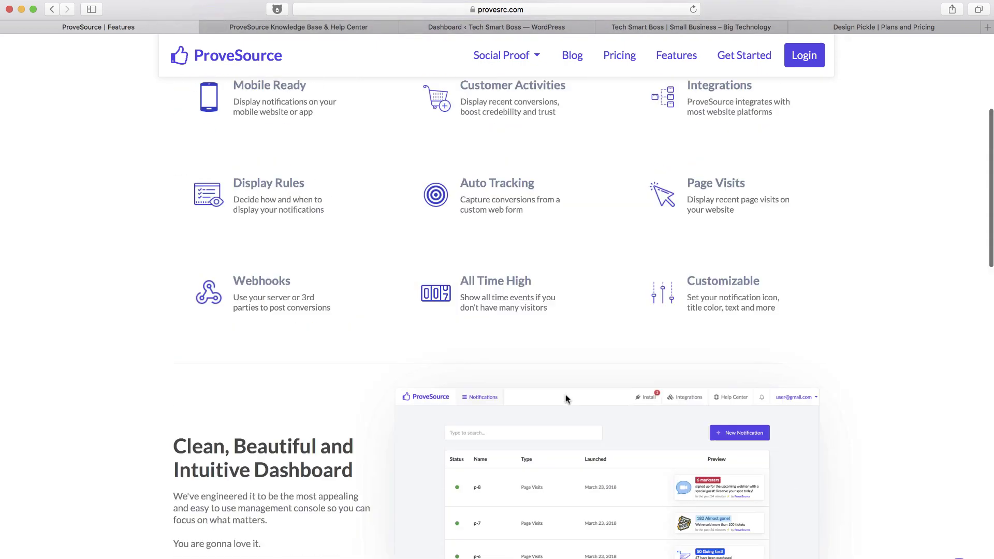
scroll(567, 400, up, 2)
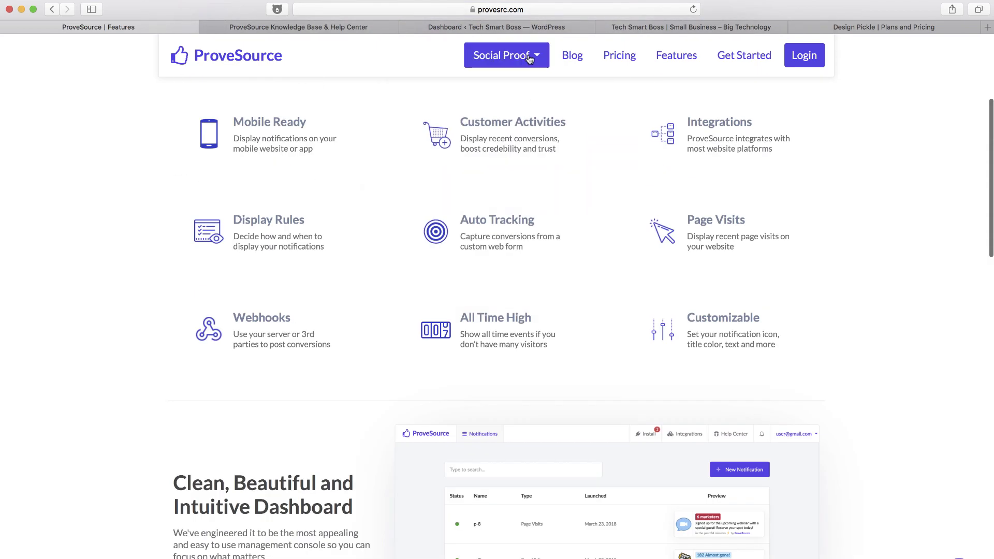
Go back home, browse the footer's Integrations page, then open the Get Started sign-up form
click(202, 64)
scroll(228, 285, down, 20)
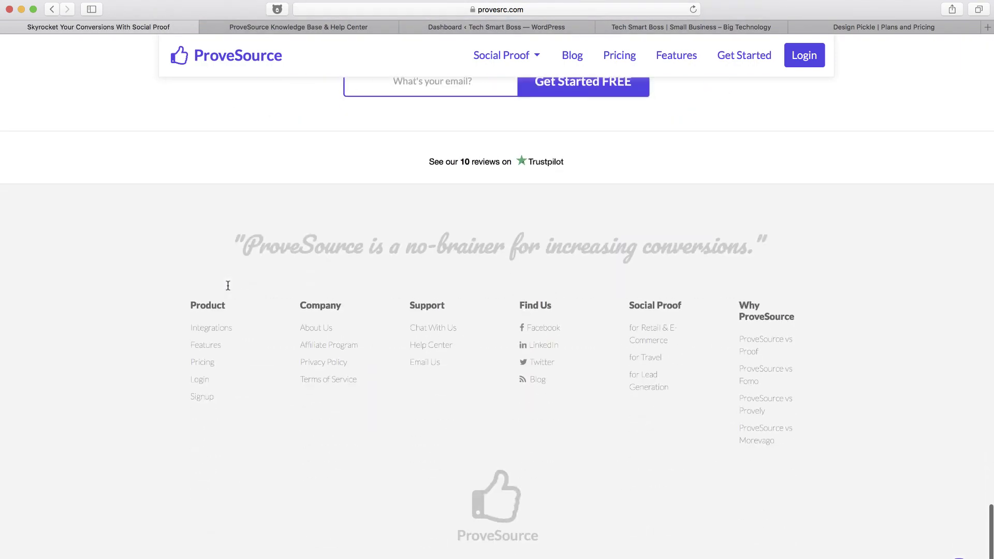
click(215, 328)
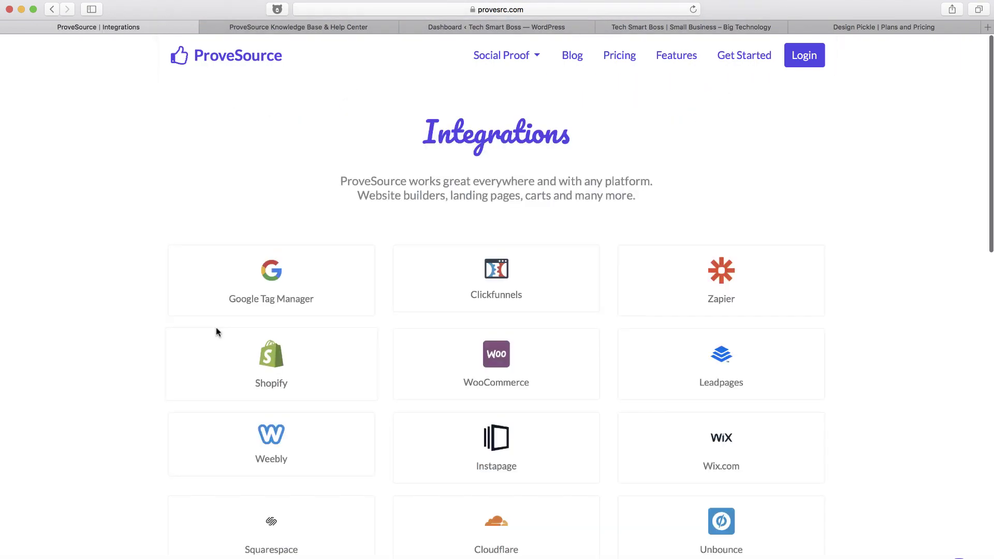
scroll(692, 321, down, 4)
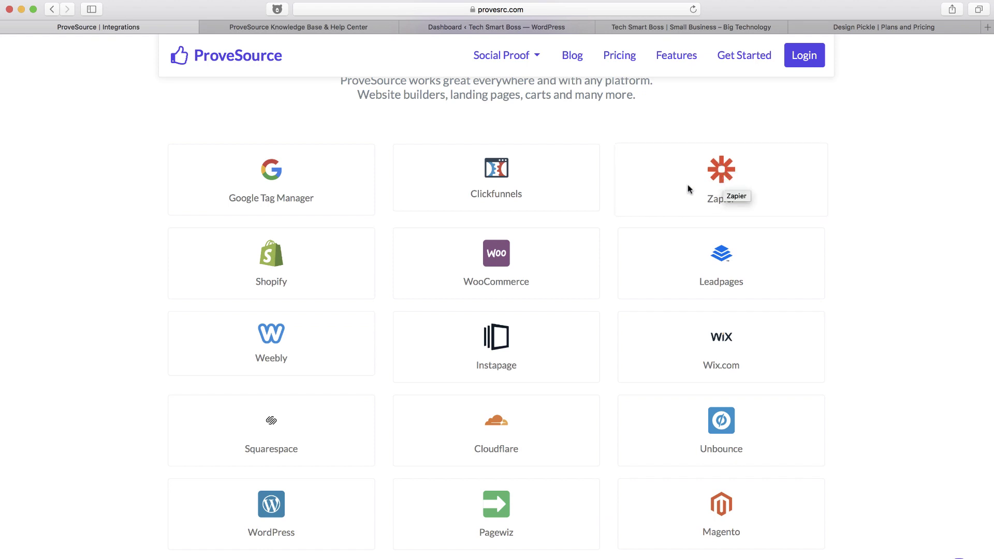
scroll(695, 195, down, 10)
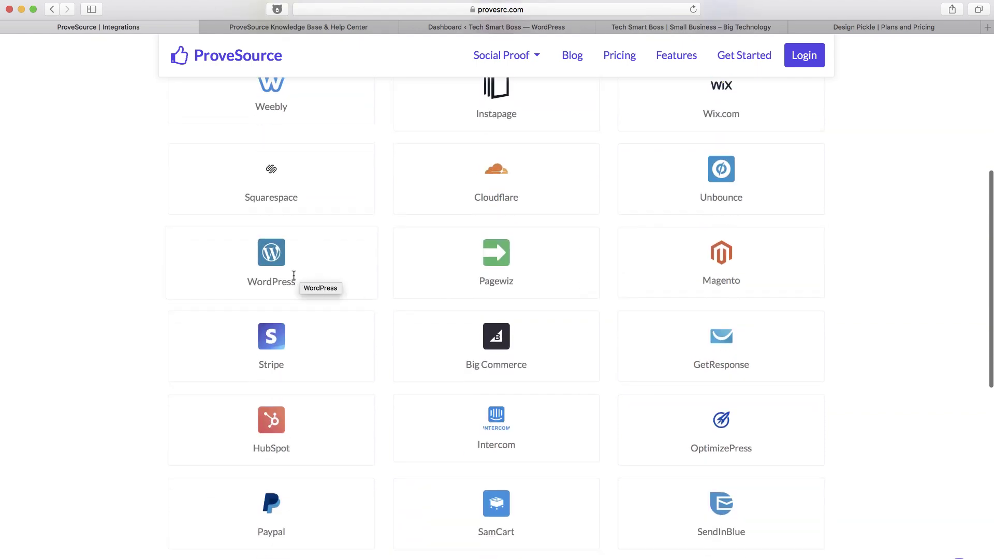
scroll(371, 389, down, 14)
scroll(371, 389, up, 20)
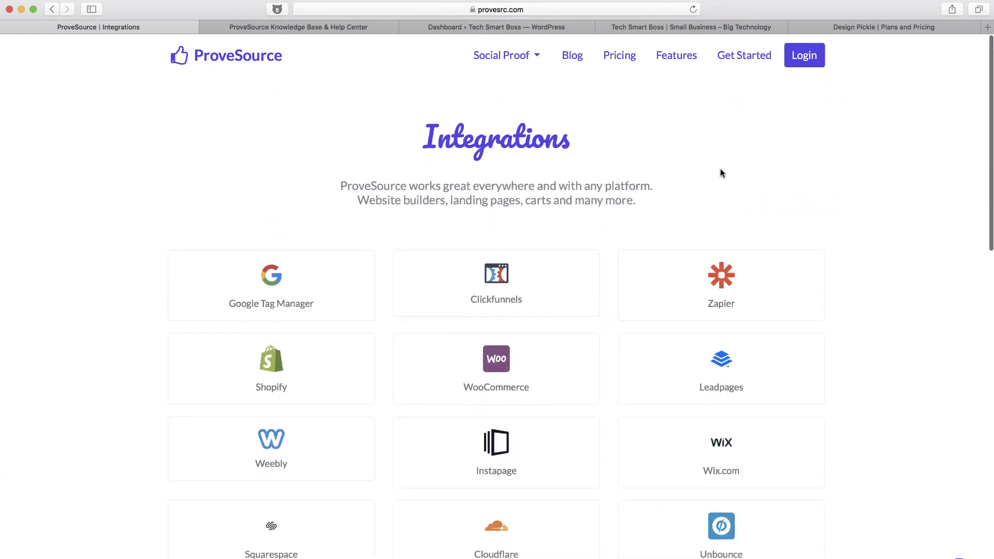
click(750, 58)
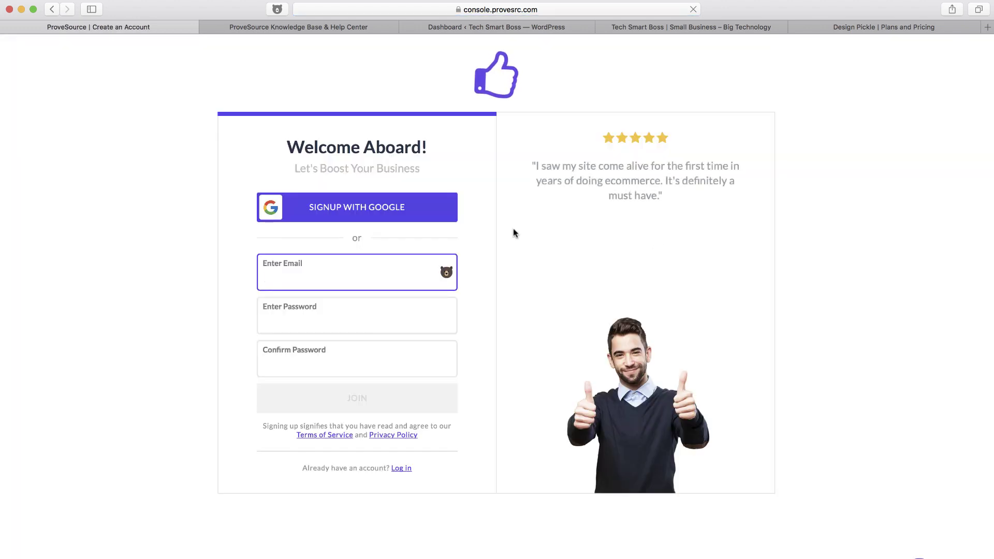
Fill in the sign-up email address and enter the account password twice
click(360, 270)
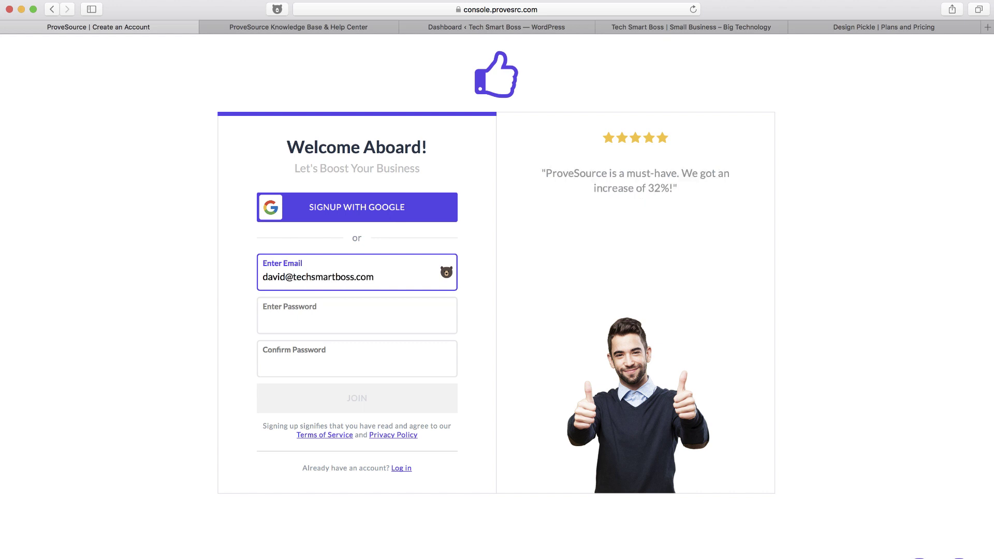
click(357, 319)
text(••••••)
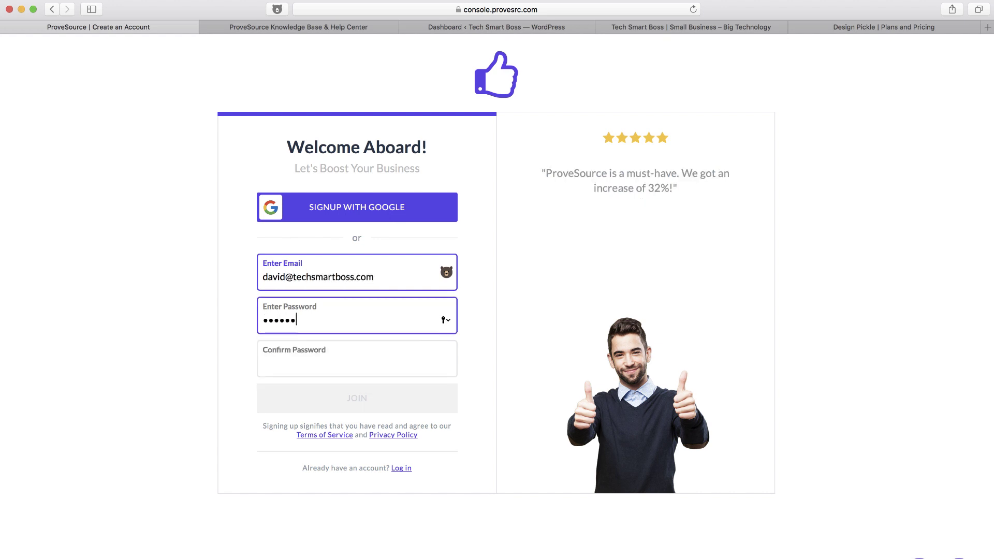
text(••)
key(Tab)
text(•••)
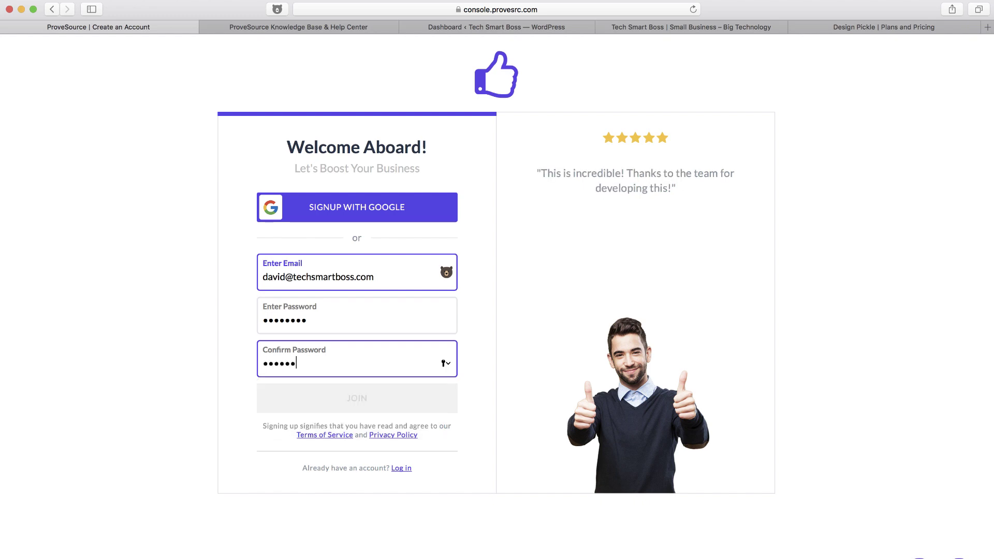
text(•••••)
key(super+l)
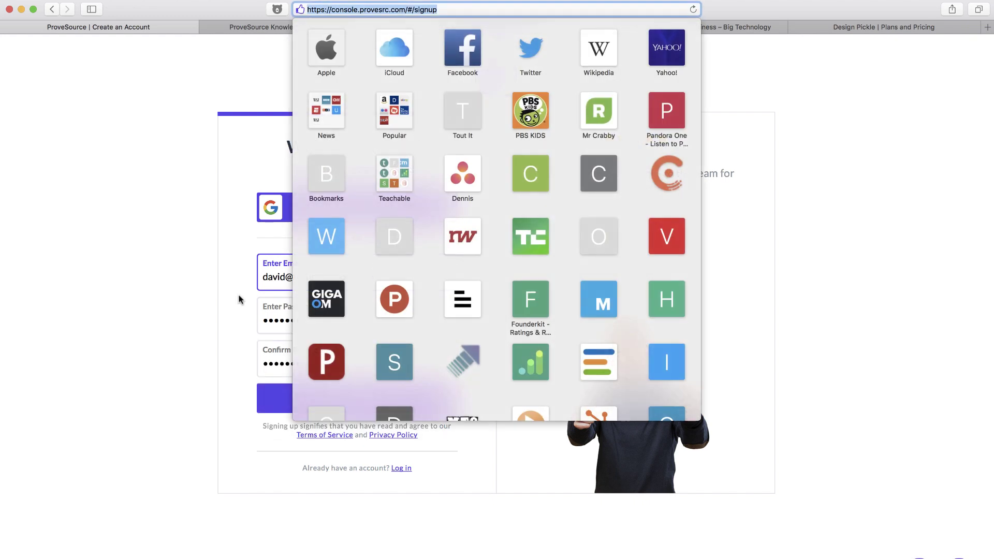
key(Escape)
Create the account, decline saving the password, and copy the tracking code snippet
click(361, 402)
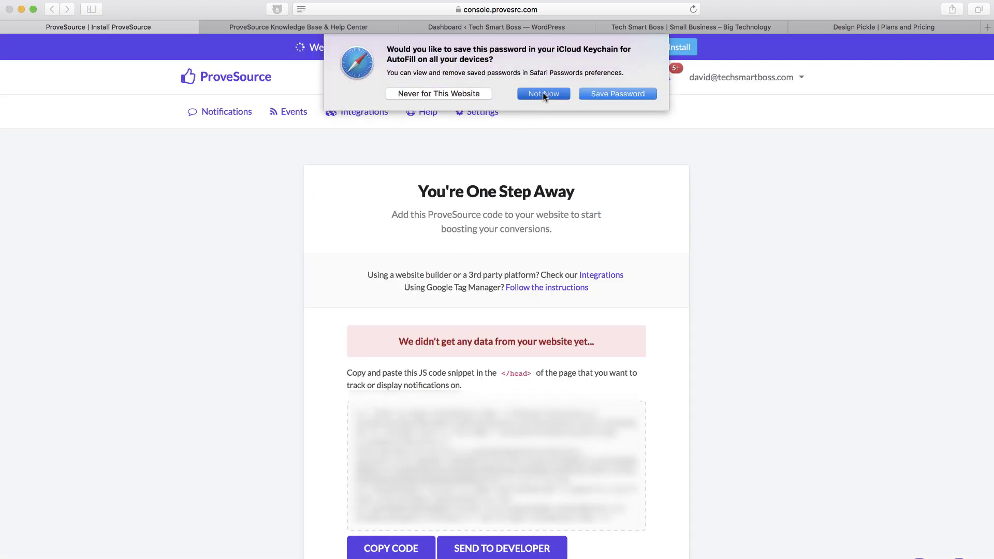
click(542, 94)
scroll(494, 336, down, 1)
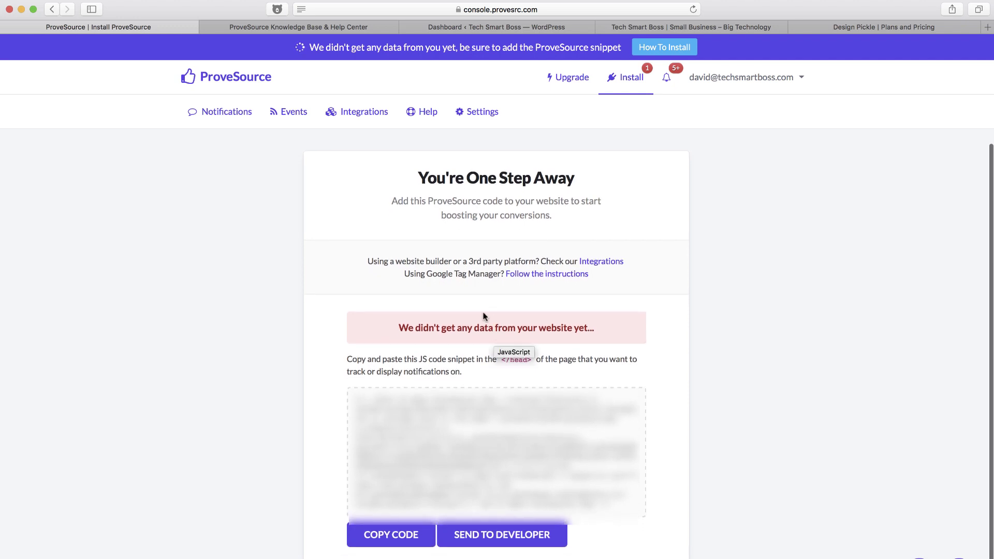
click(387, 535)
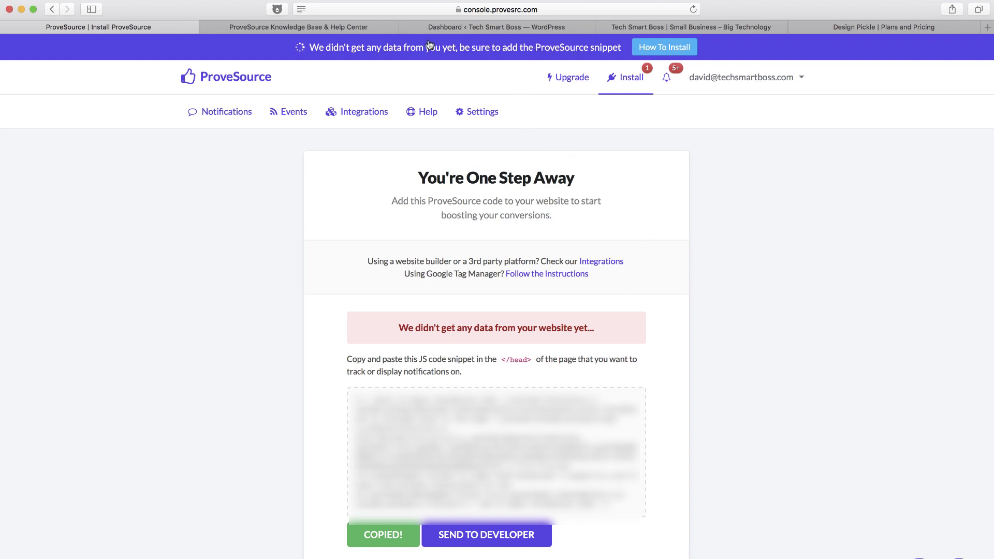
click(465, 28)
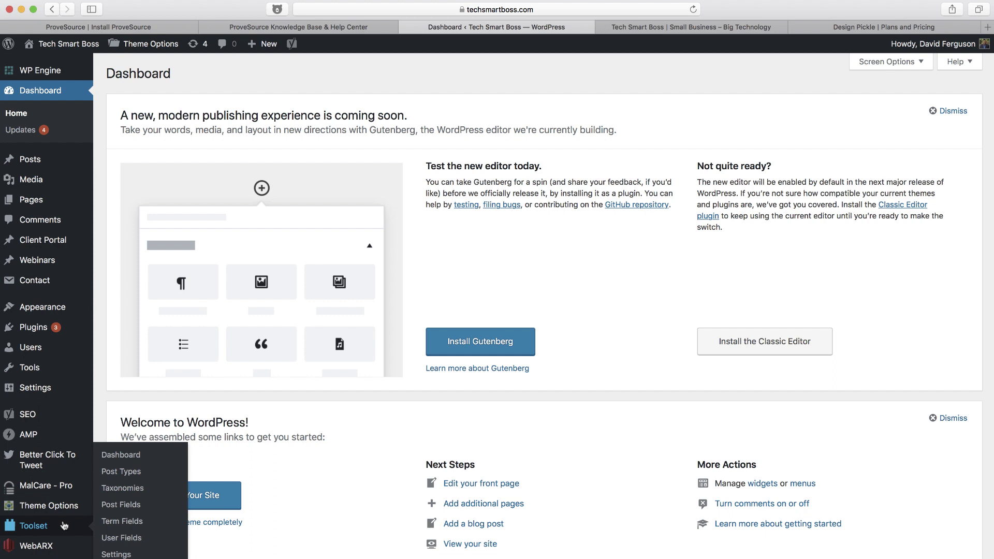
Open the Theme Header (header.php) file in the WordPress theme editor
mouse_move(54, 308)
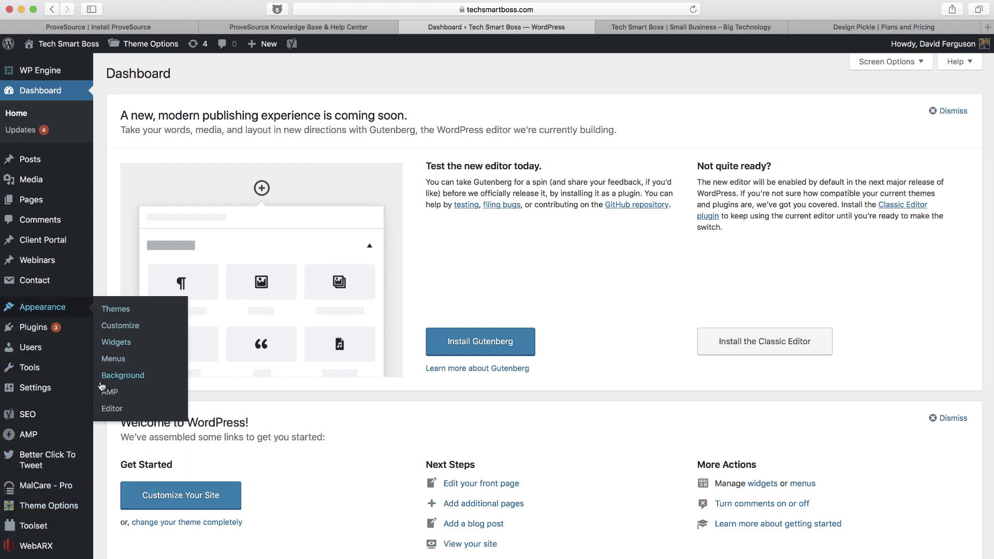
click(111, 410)
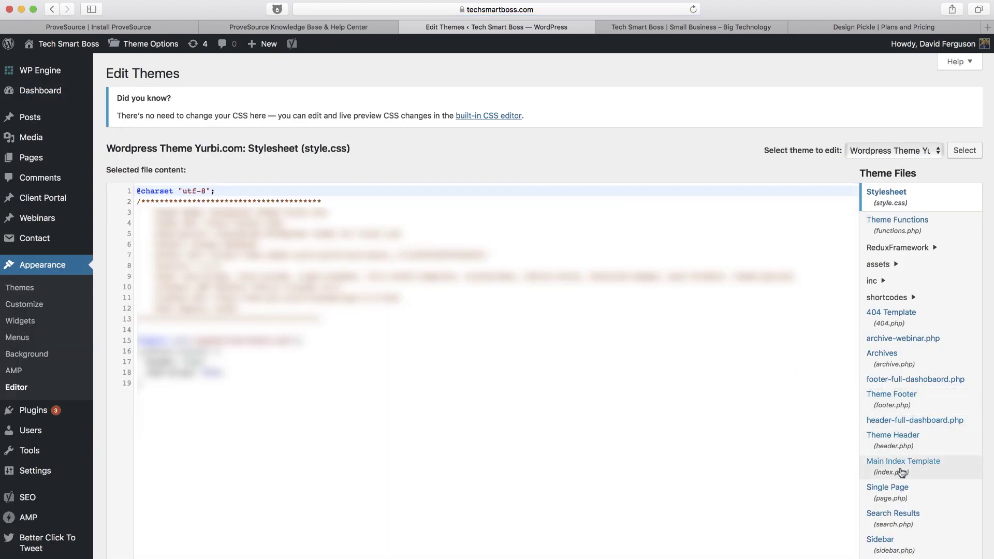
scroll(901, 482, down, 2)
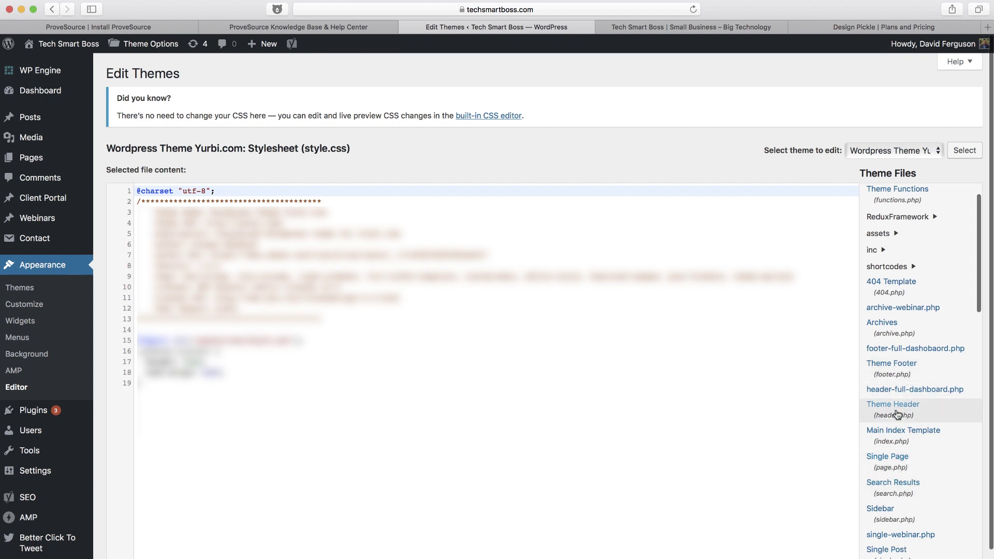
click(895, 409)
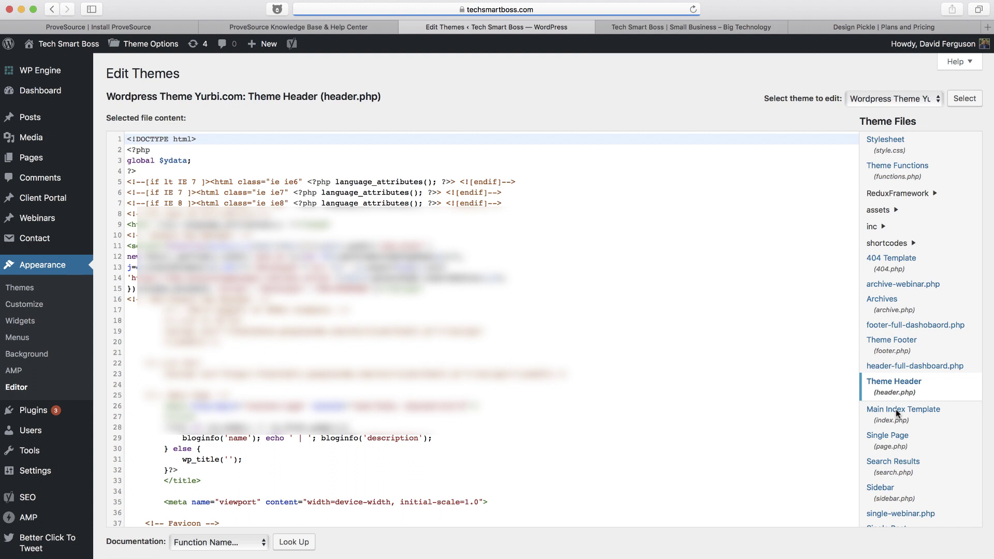
Paste the ProveSource snippet on a new line before </head>, then return to ProveSource
scroll(498, 440, down, 9)
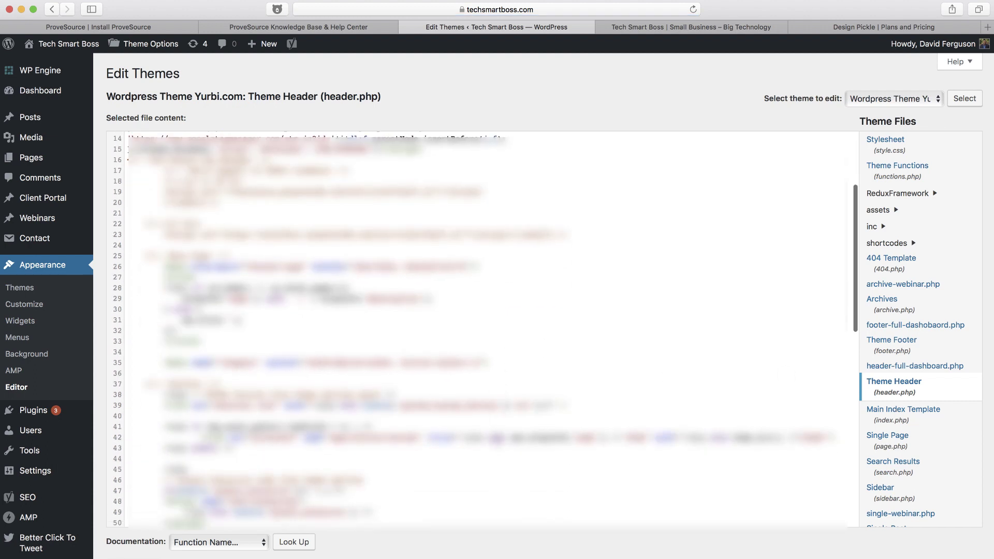
scroll(497, 441, down, 5)
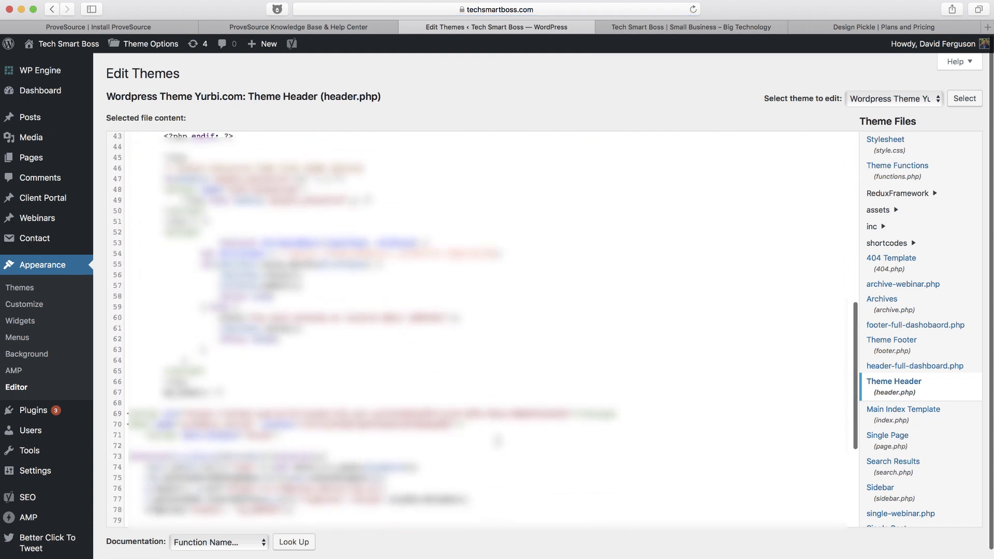
scroll(497, 441, down, 4)
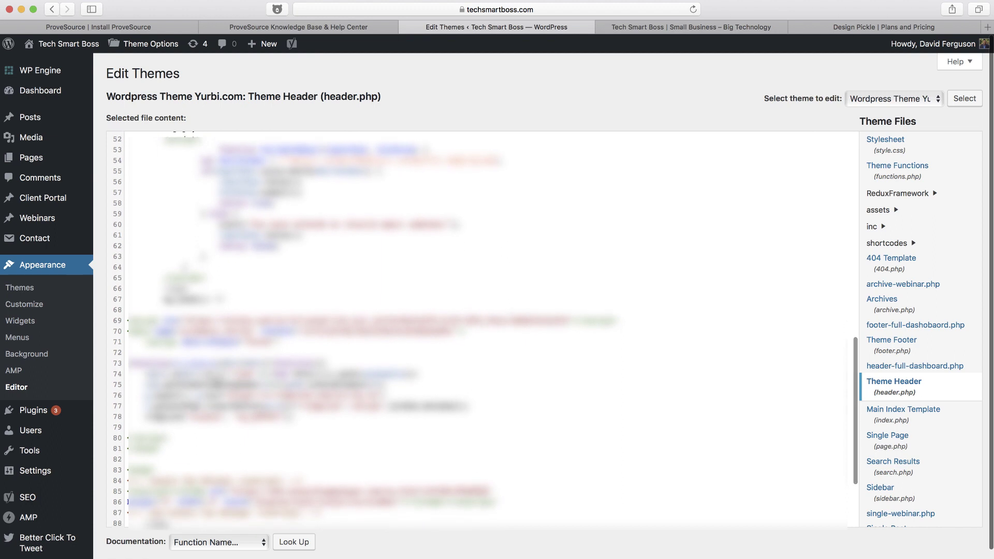
click(170, 407)
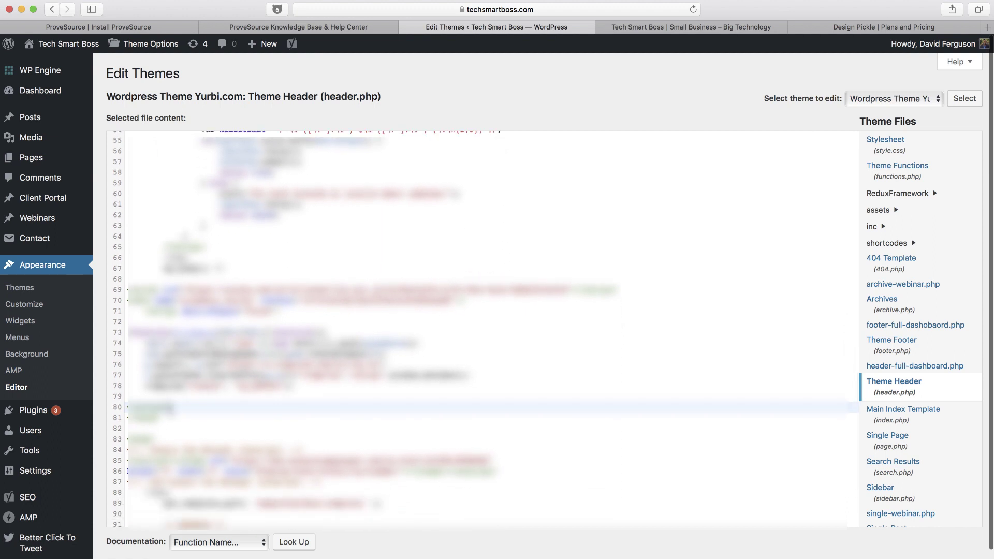
key(Return)
key(Return)
key(super+v)
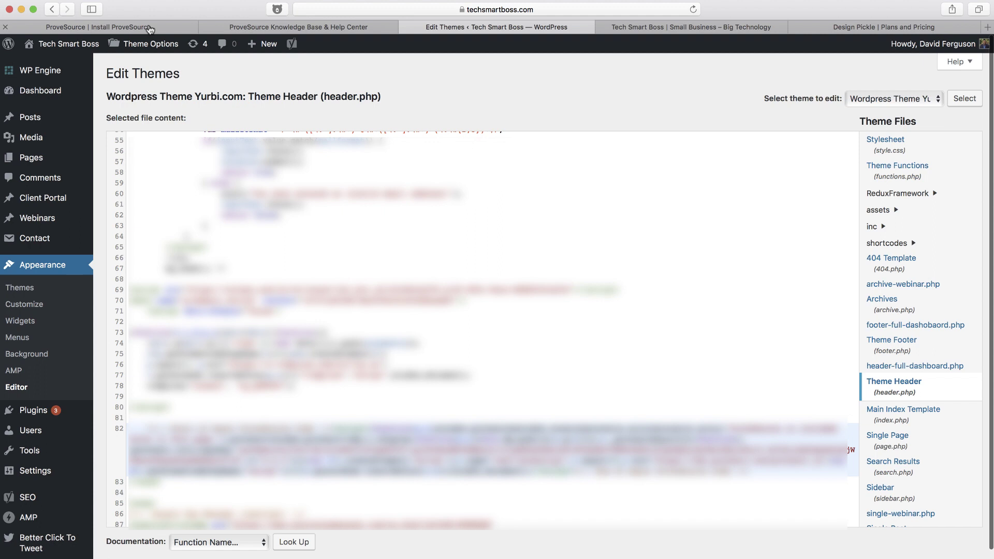
click(98, 27)
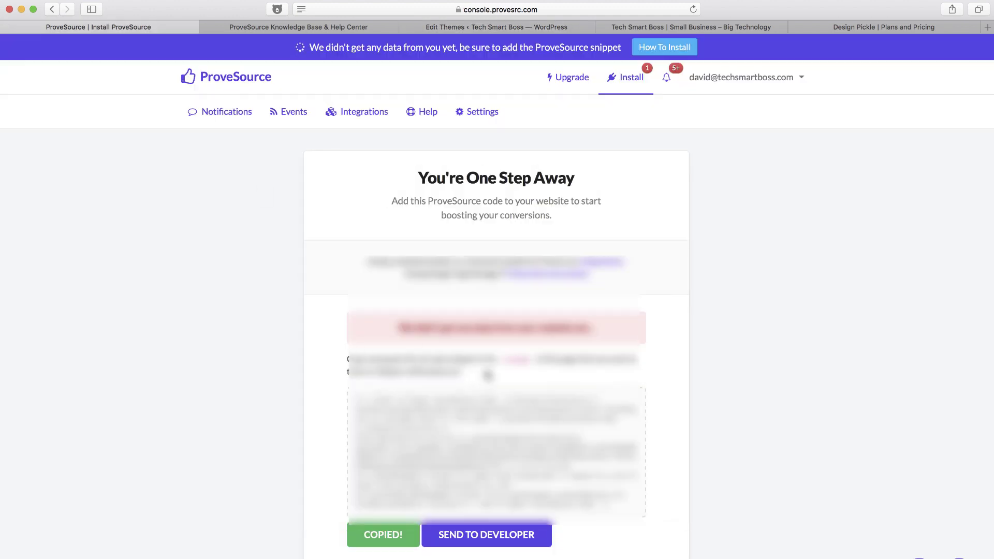
Reload the Tech Smart Boss homepage so the snippet loads, then return to the Install page
scroll(493, 255, down, 2)
scroll(492, 255, up, 2)
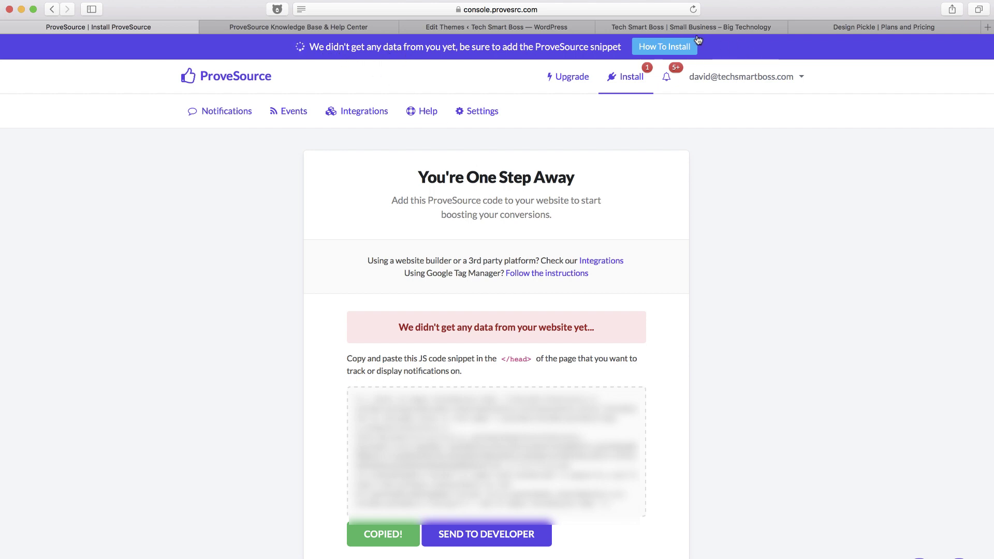
click(668, 29)
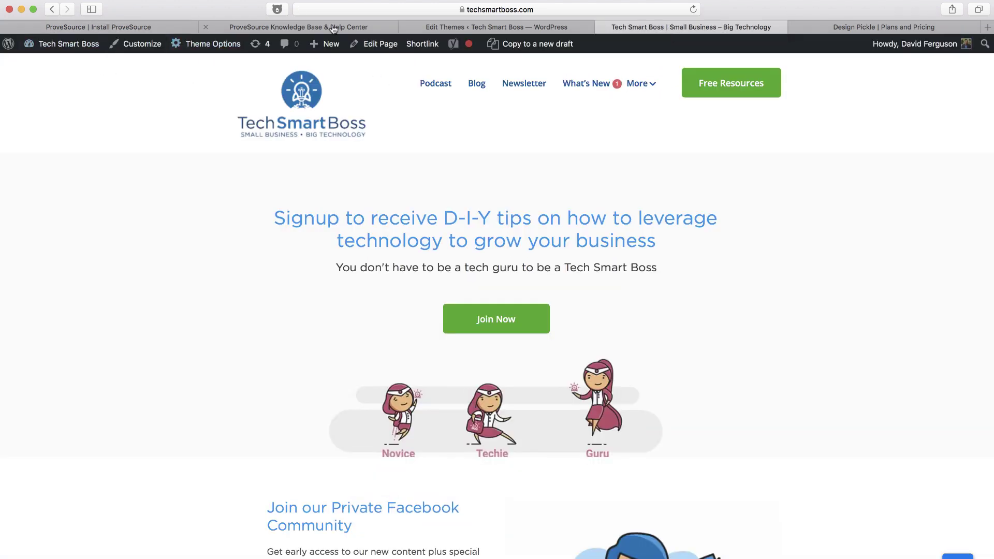
click(692, 10)
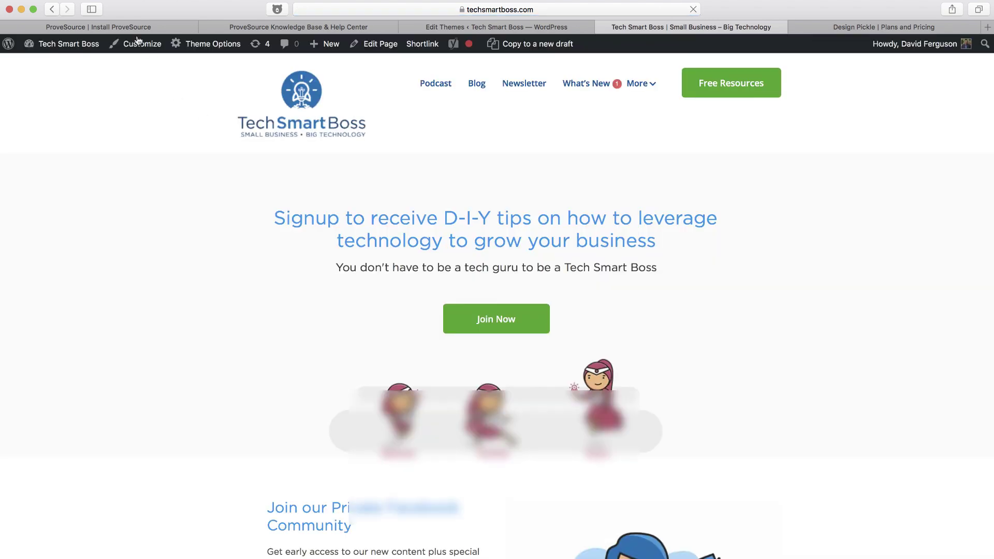
click(134, 27)
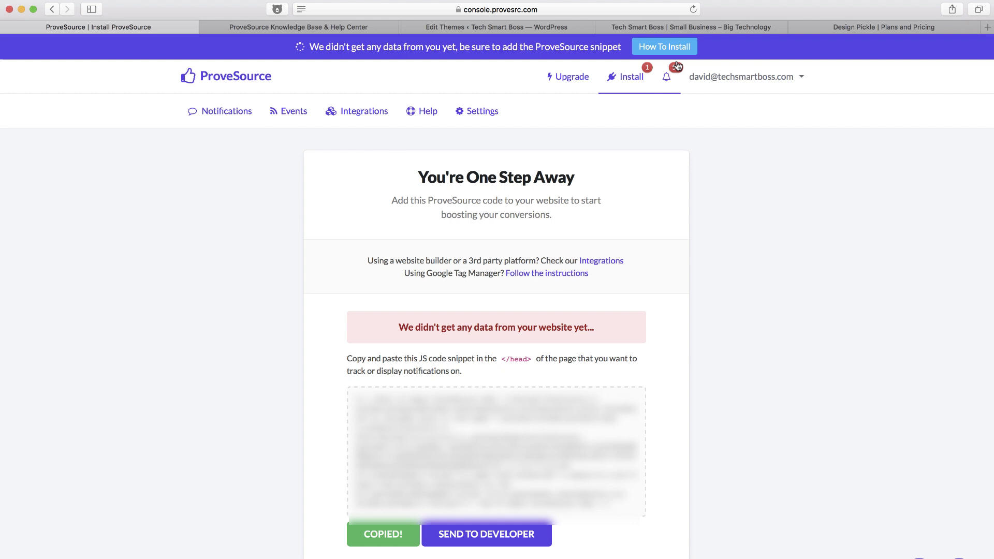
Check the Tech Smart Boss site for the ProveSource popup at the bottom left
click(715, 29)
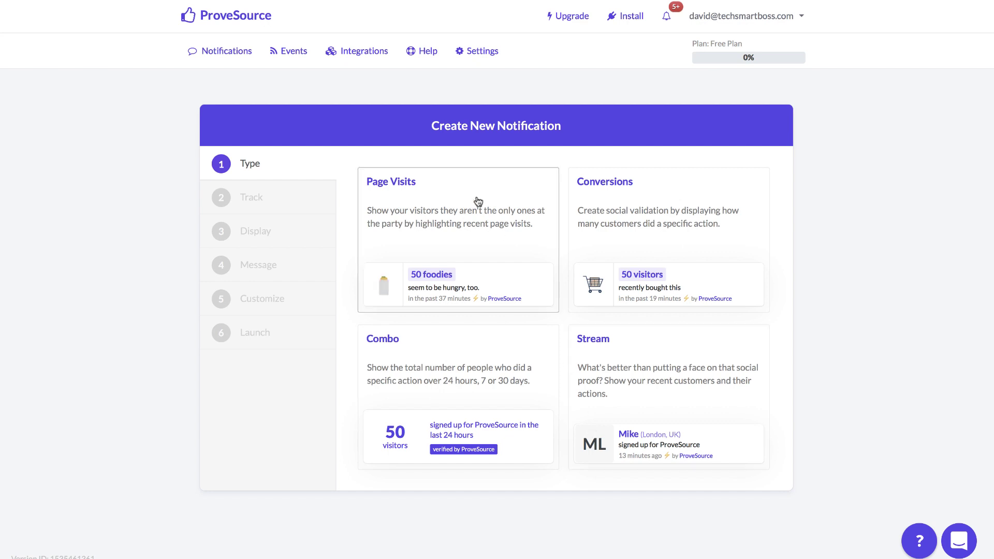
click(438, 219)
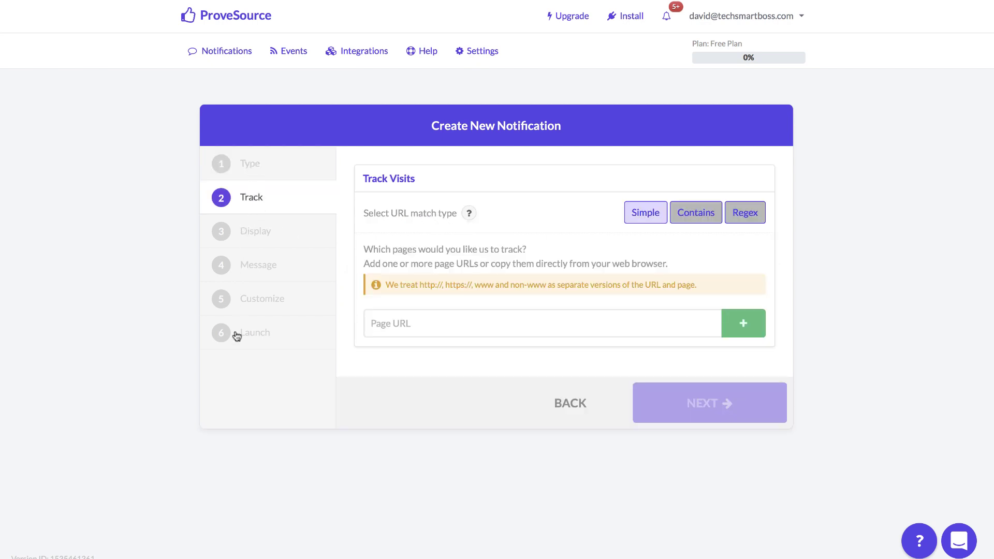
click(395, 330)
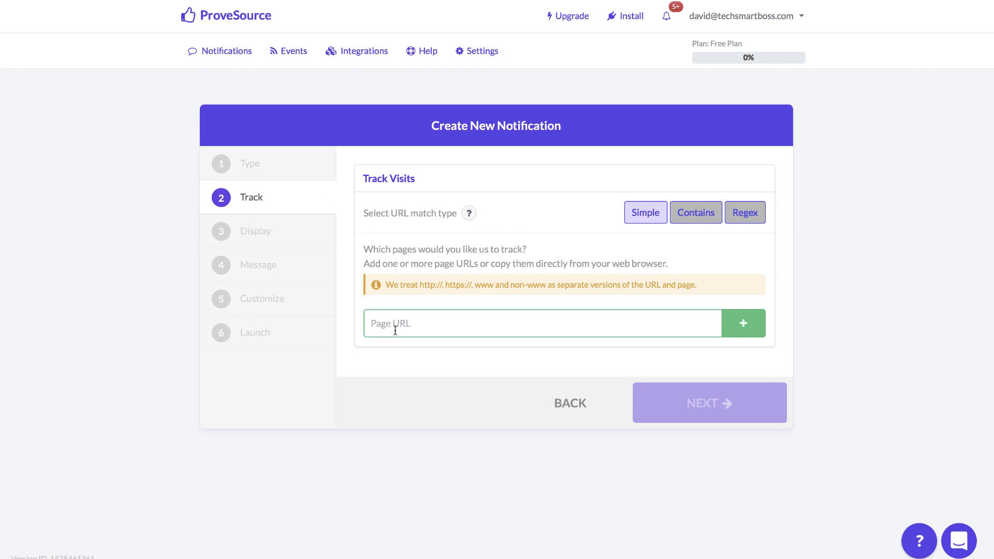
text(https://w)
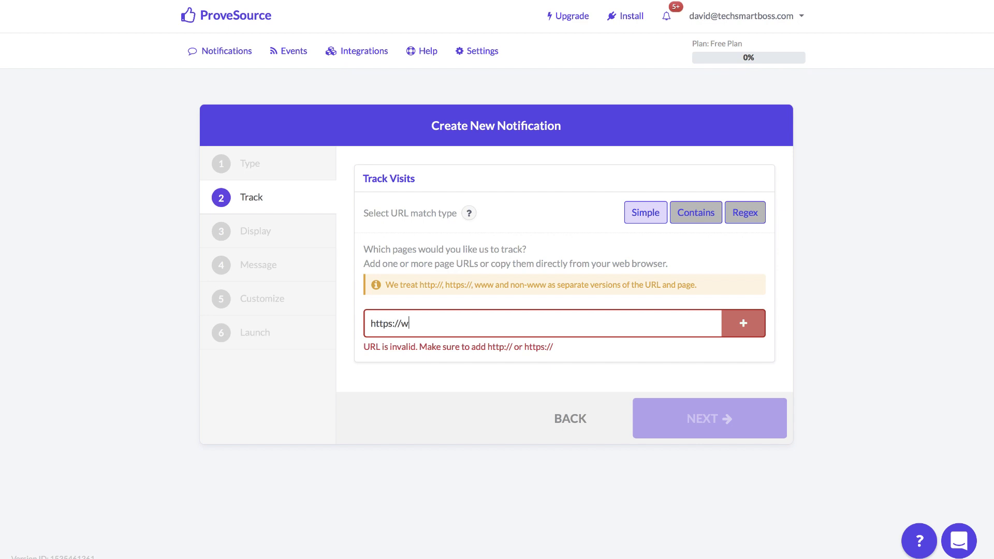
text(ww.techsmartboss.com)
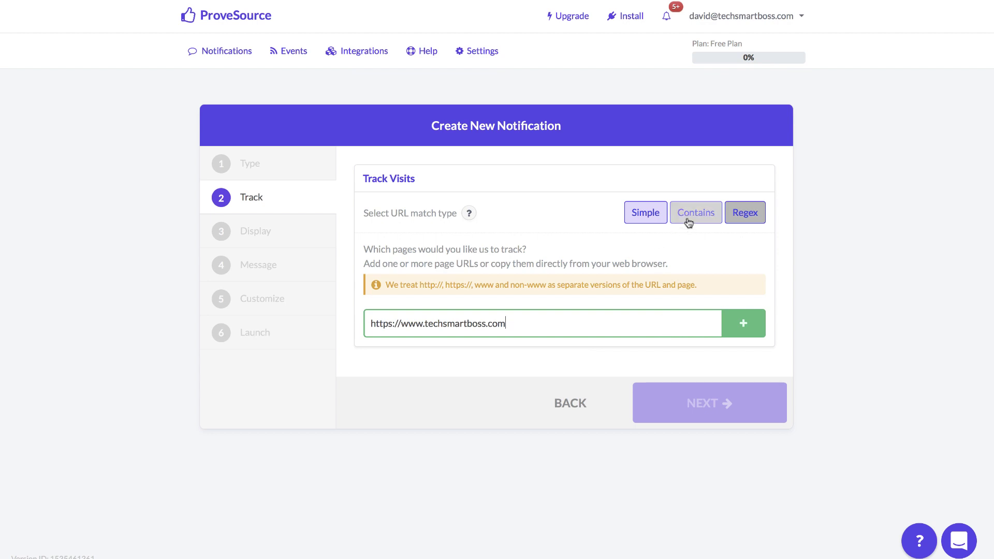
click(742, 324)
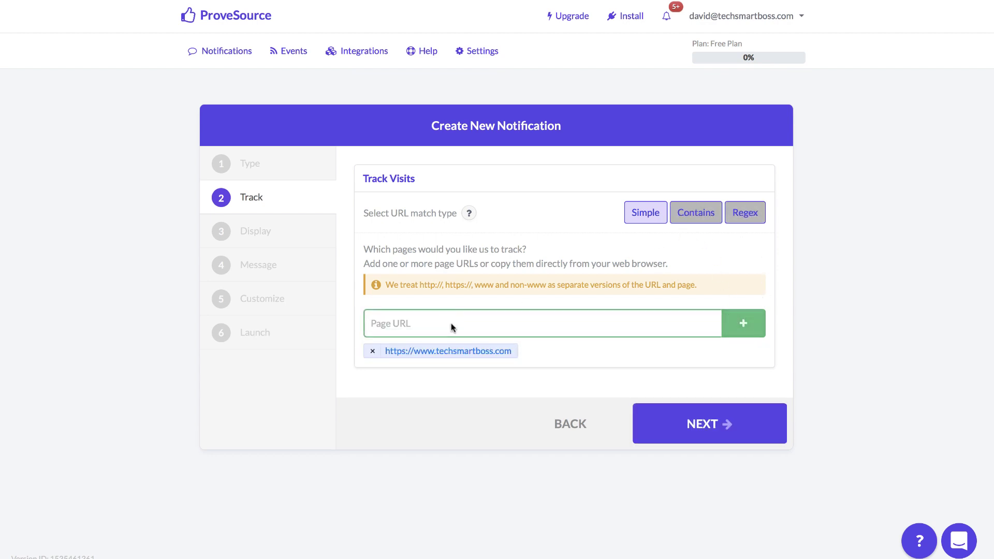
click(487, 335)
click(487, 383)
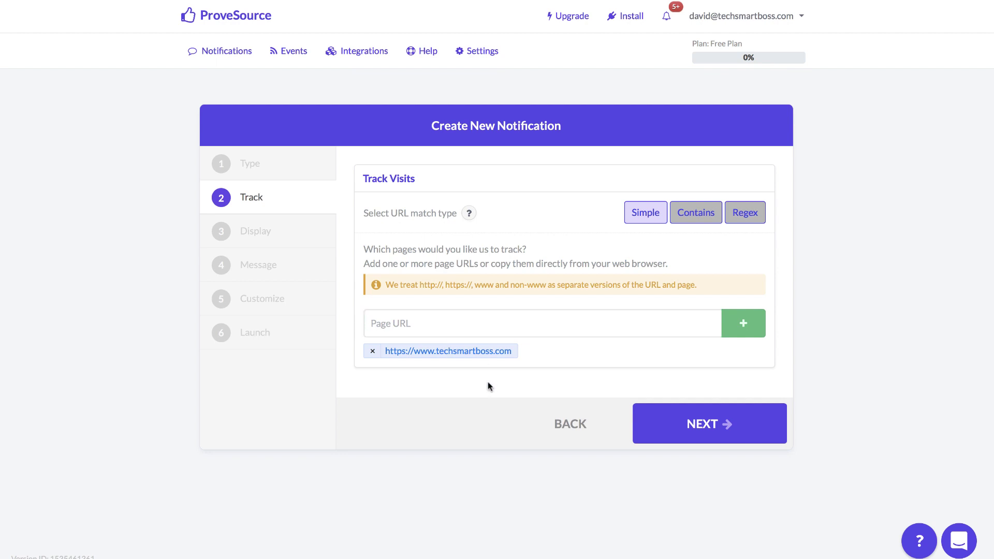
click(470, 335)
click(595, 402)
click(717, 423)
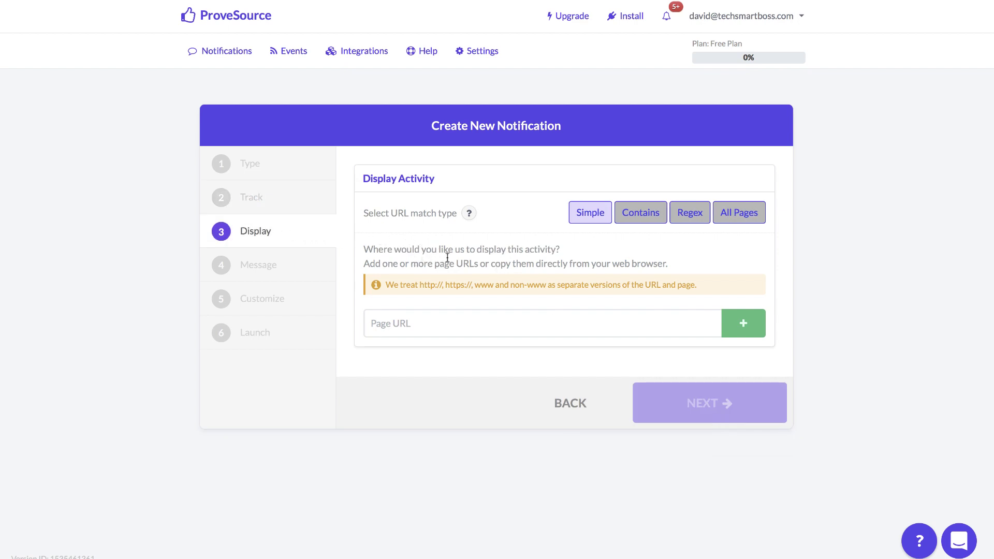
click(414, 322)
text(https)
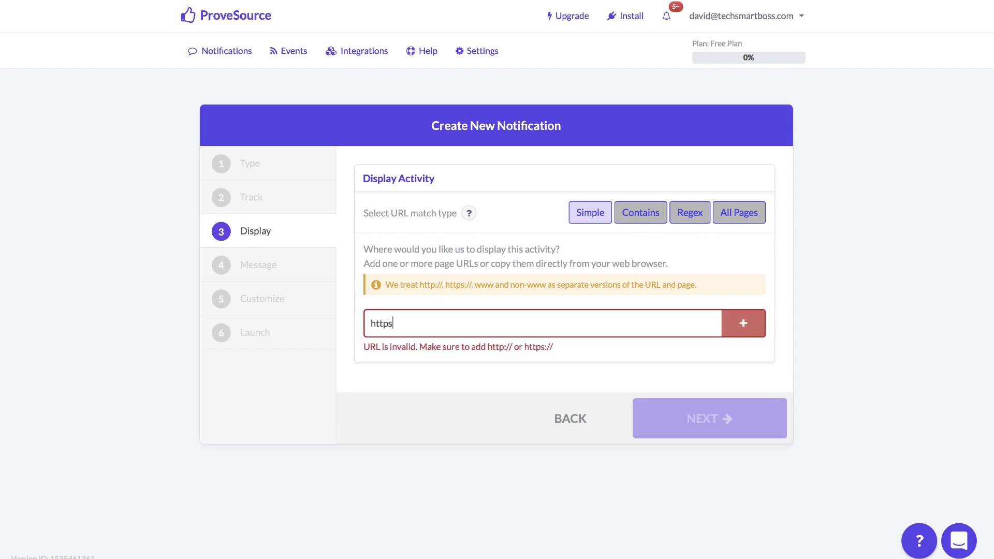
text(://www.techsmartboss.com)
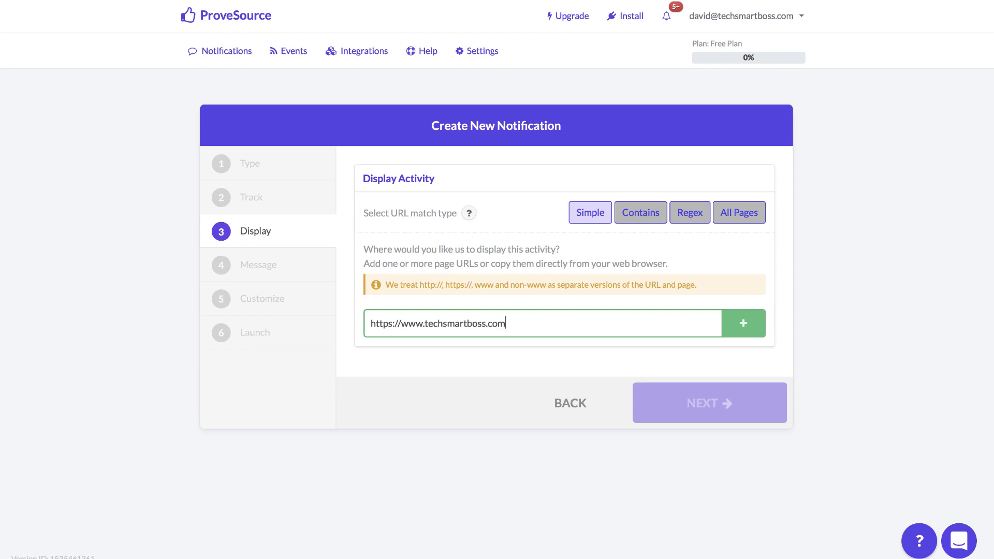
click(744, 324)
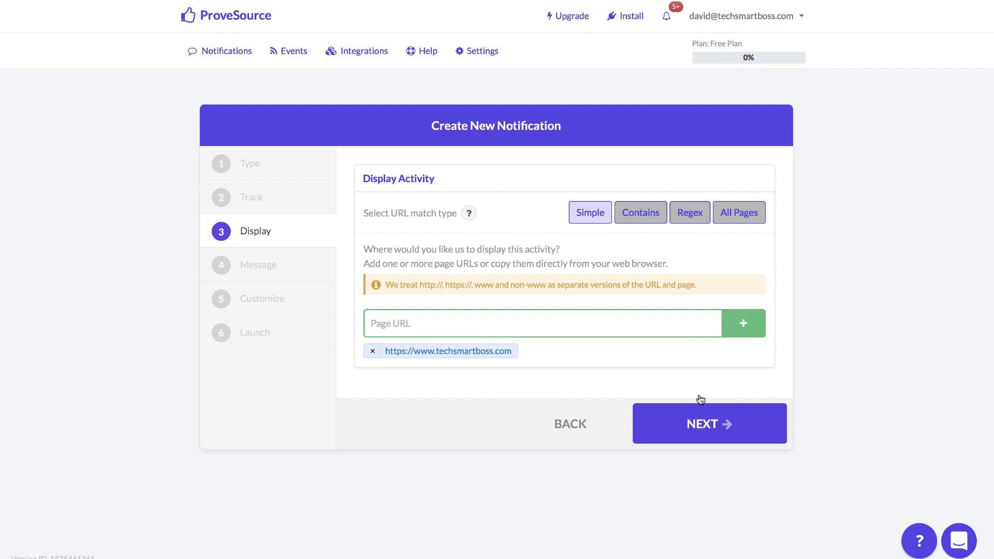
click(719, 429)
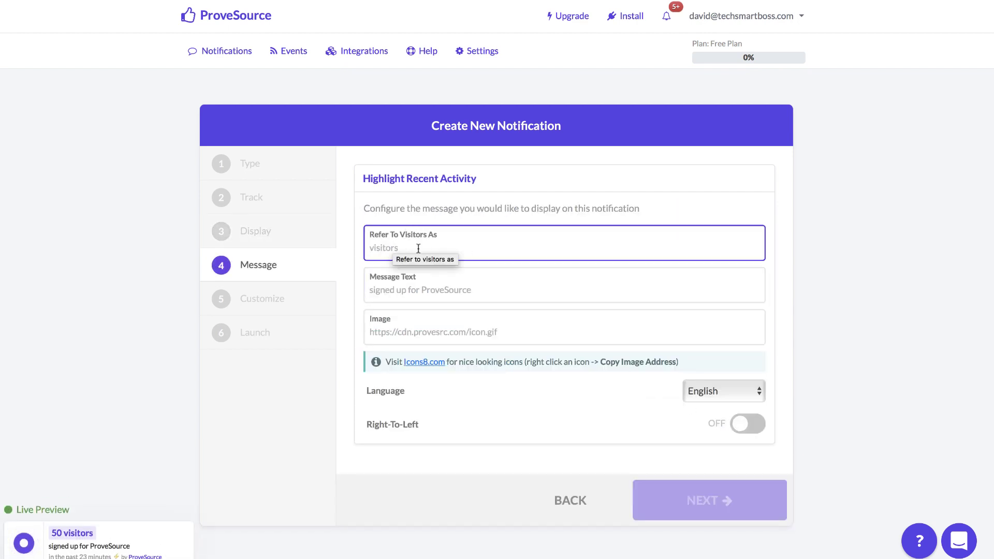
Label visitors 'Tech Smart Bosses' and set the message text to 'Visited the Website'
text(Tech Smar)
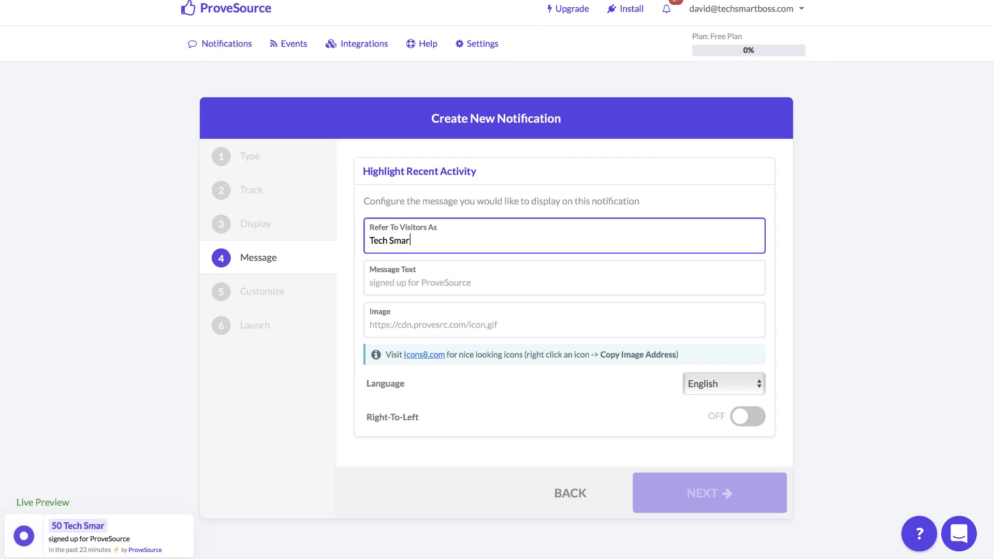
text(t Bosse)
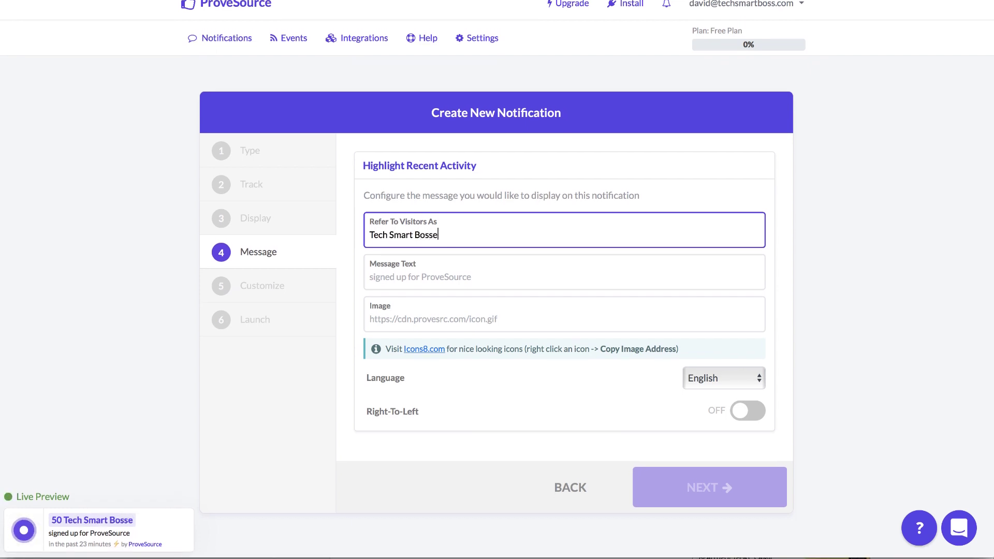
text(s)
click(406, 278)
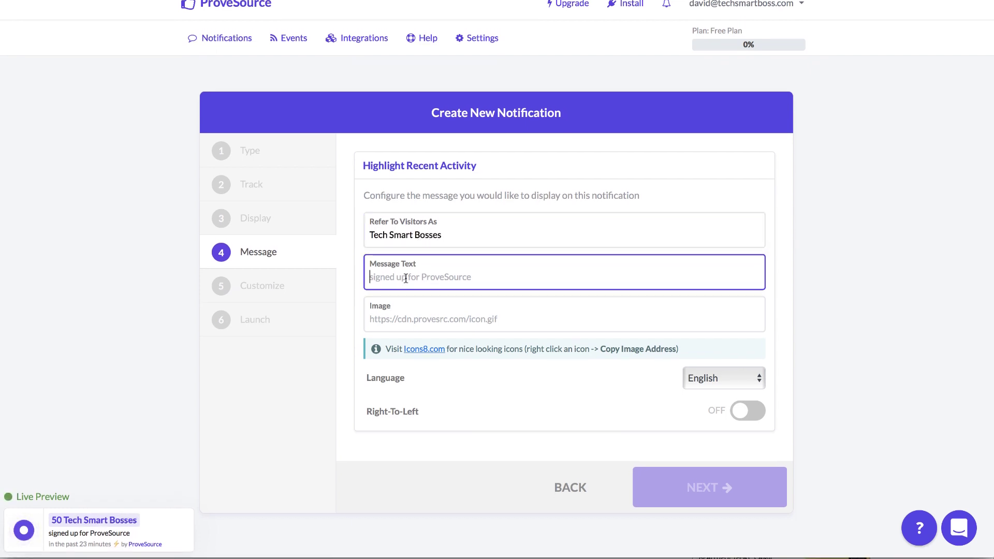
text(Visited)
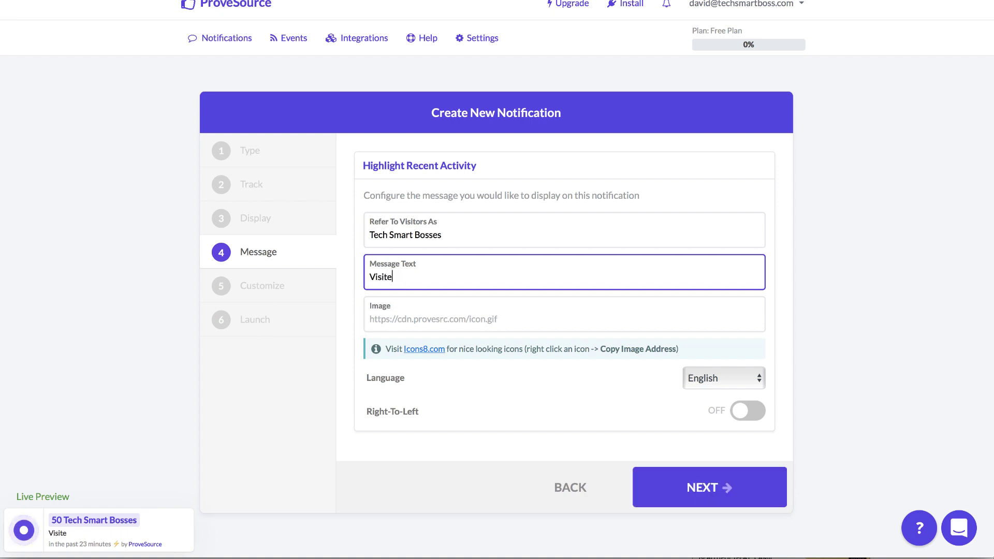
text( the Websi)
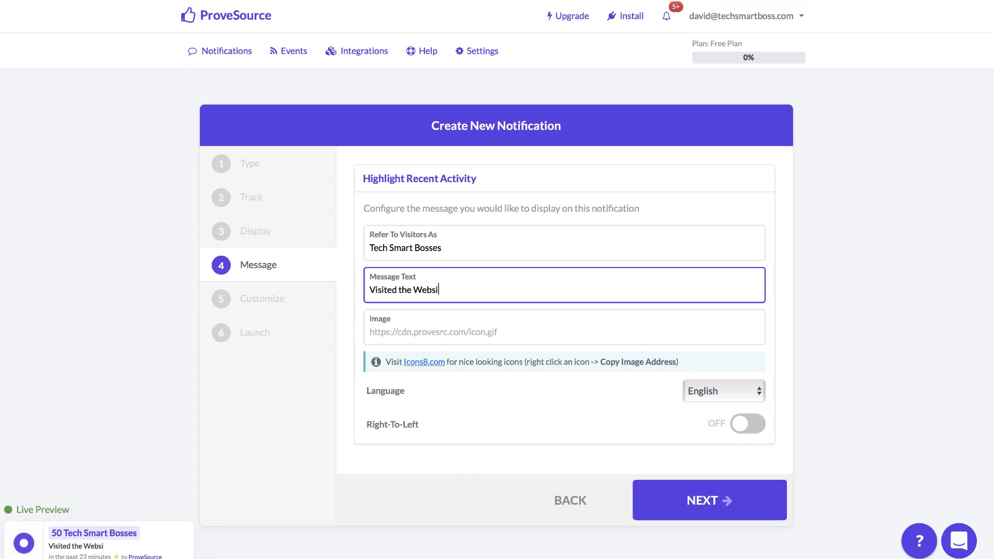
text(te)
click(414, 332)
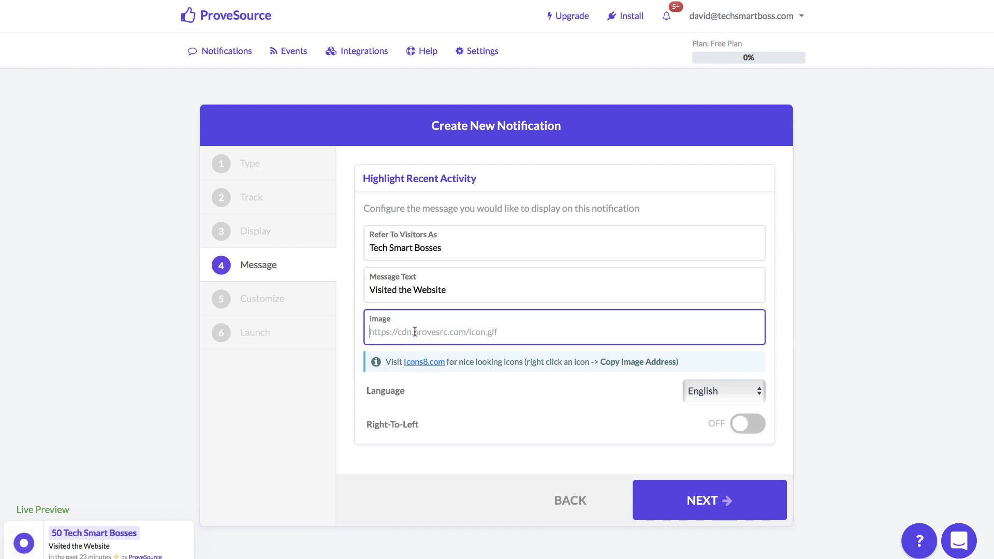
Search Icons8 for 'spinning globe' and preview the first globe icon
click(427, 362)
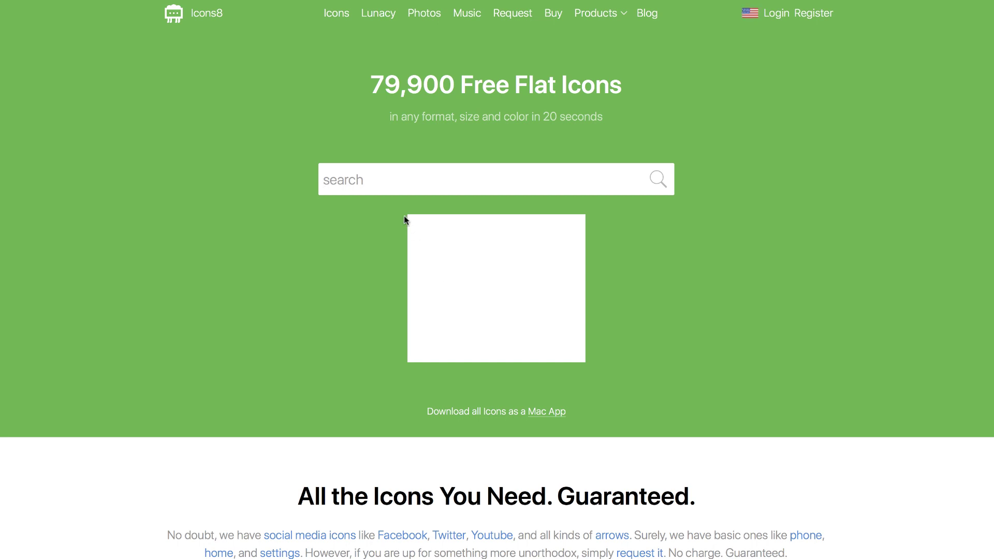
text(spi)
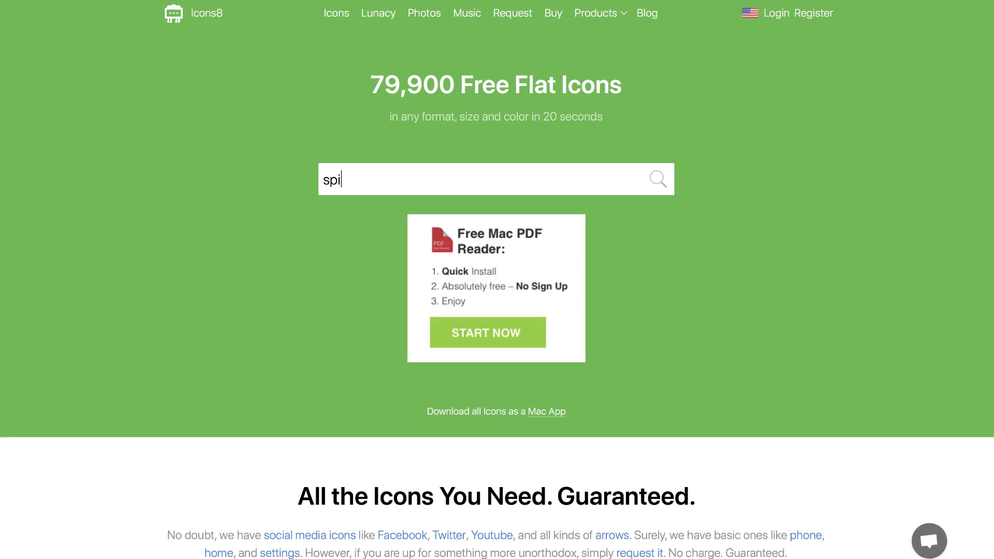
text(nning globe)
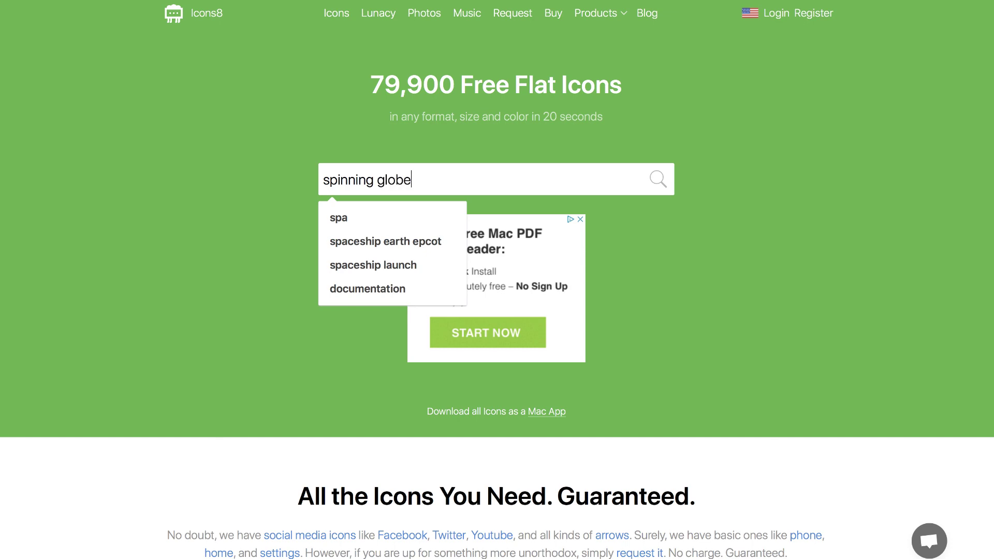
key(Return)
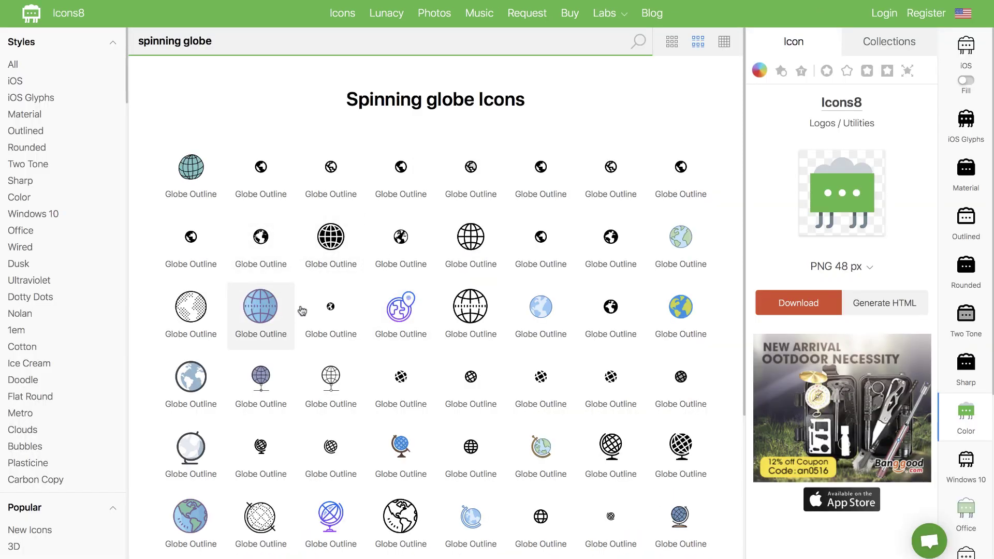
scroll(337, 404, down, 4)
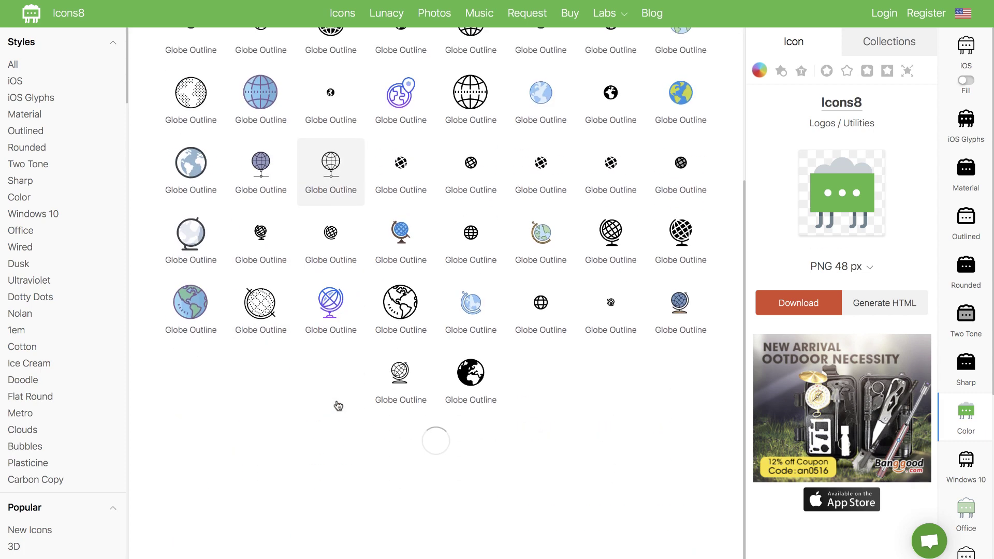
scroll(337, 404, up, 4)
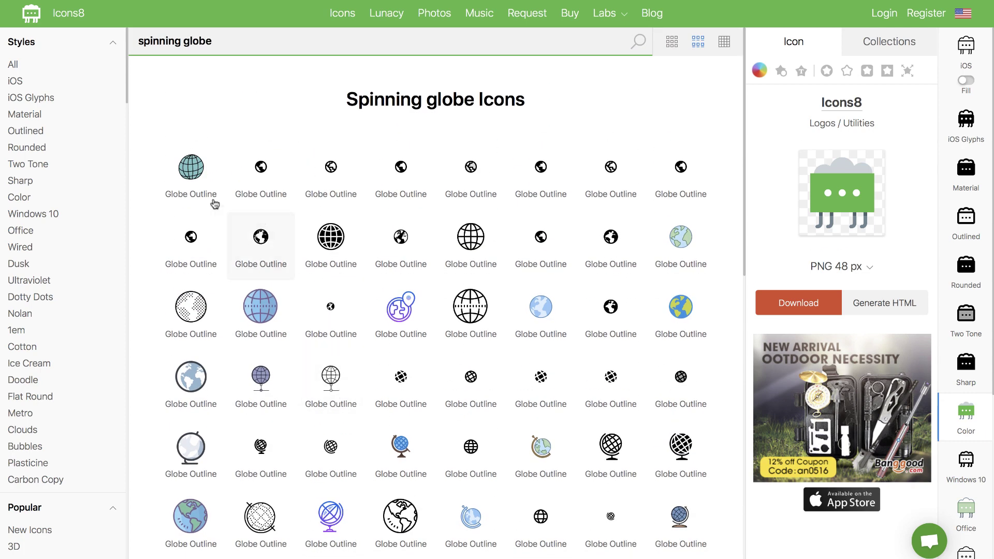
click(194, 175)
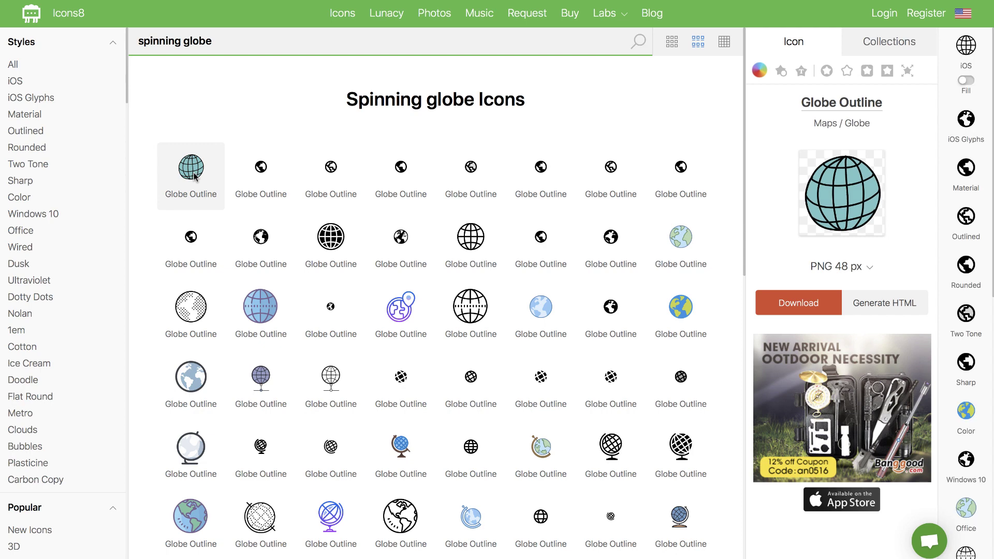
Look at the globe icon's embeddable HTML and CDN link, then close the code window
right_click(195, 177)
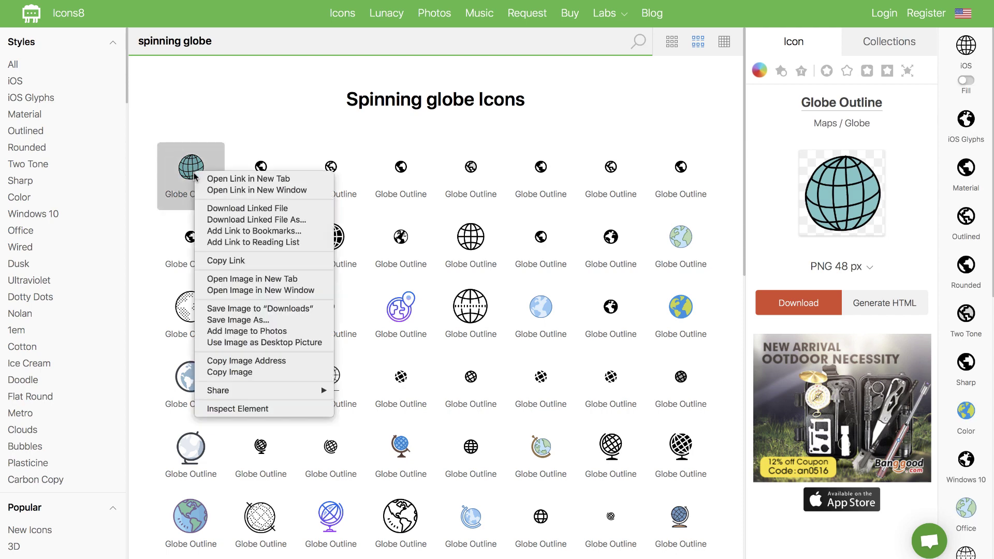
right_click(849, 194)
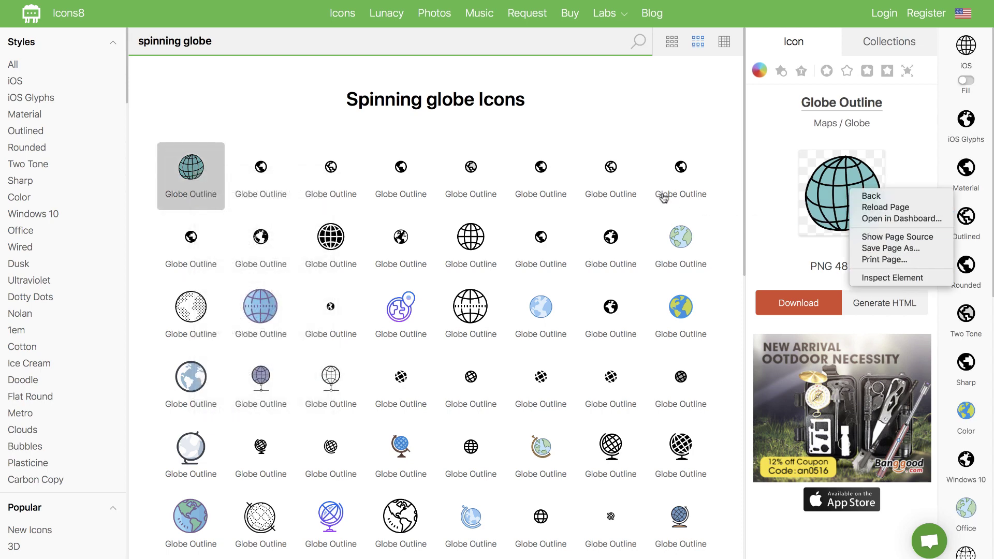
click(854, 218)
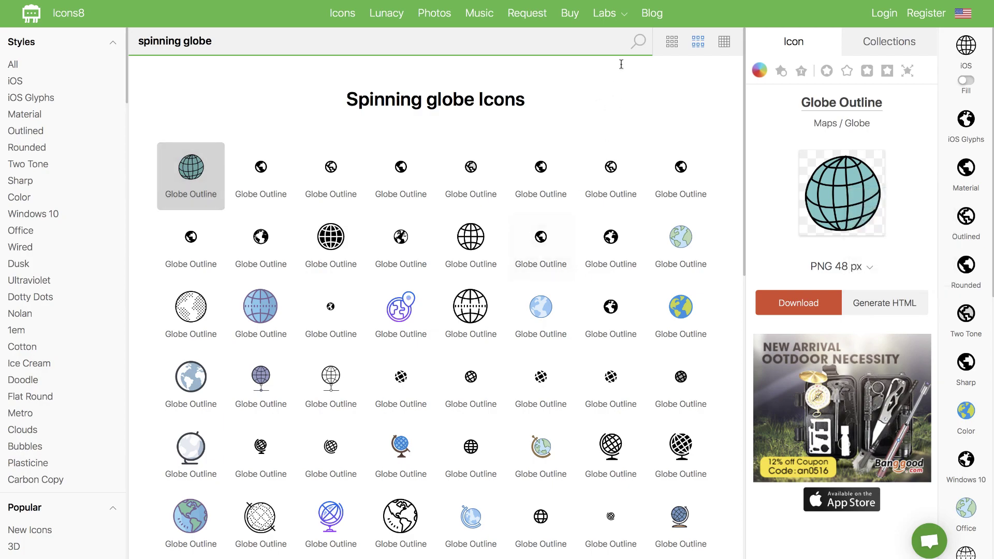
click(629, 6)
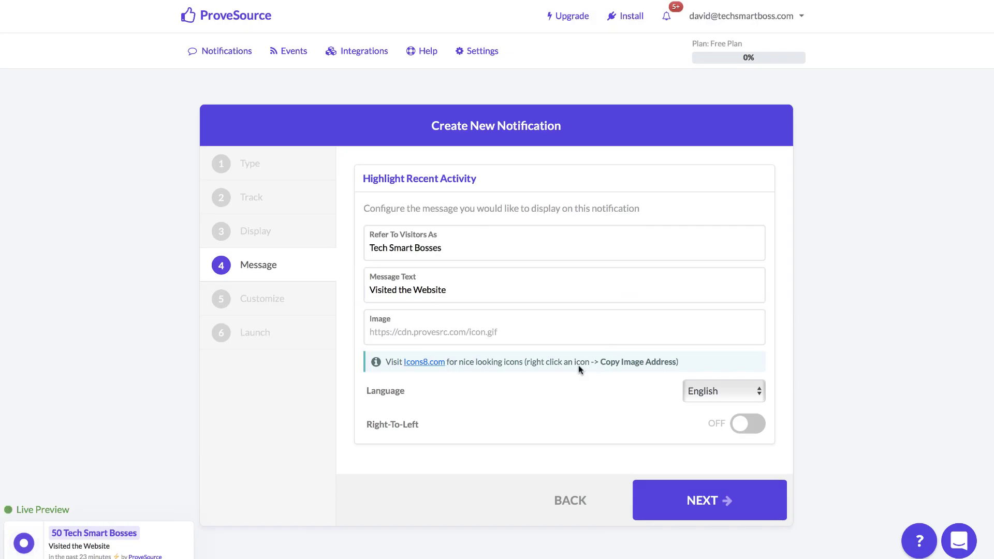
click(759, 3)
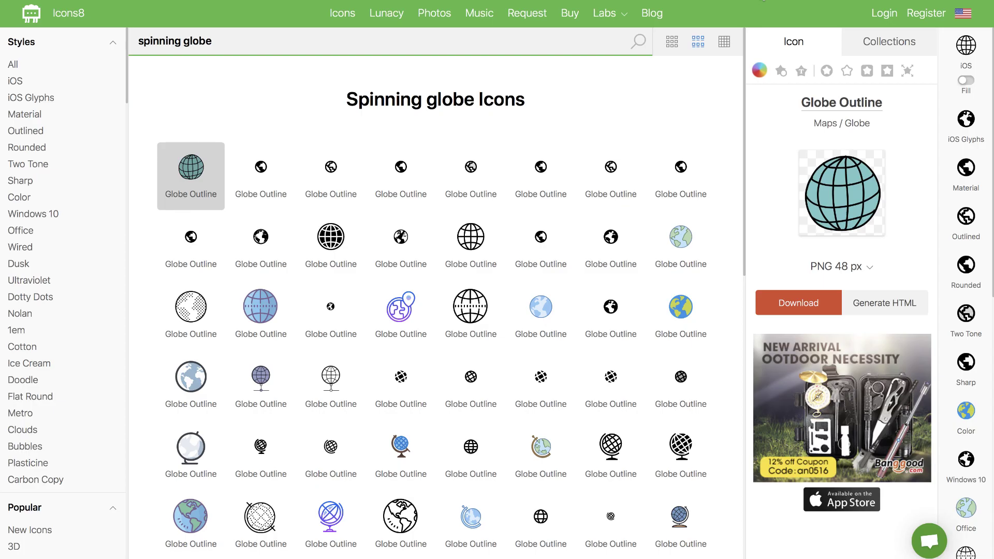
right_click(838, 195)
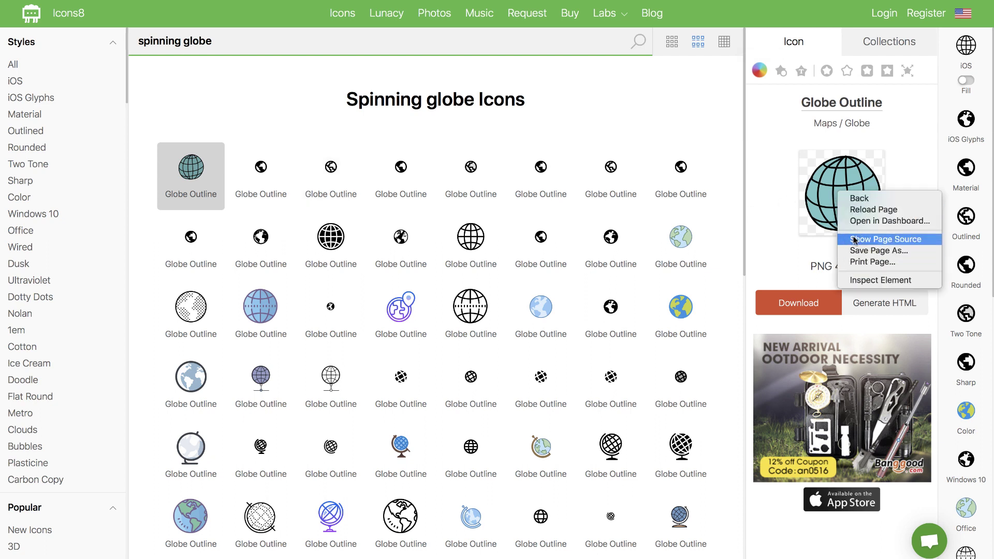
click(777, 228)
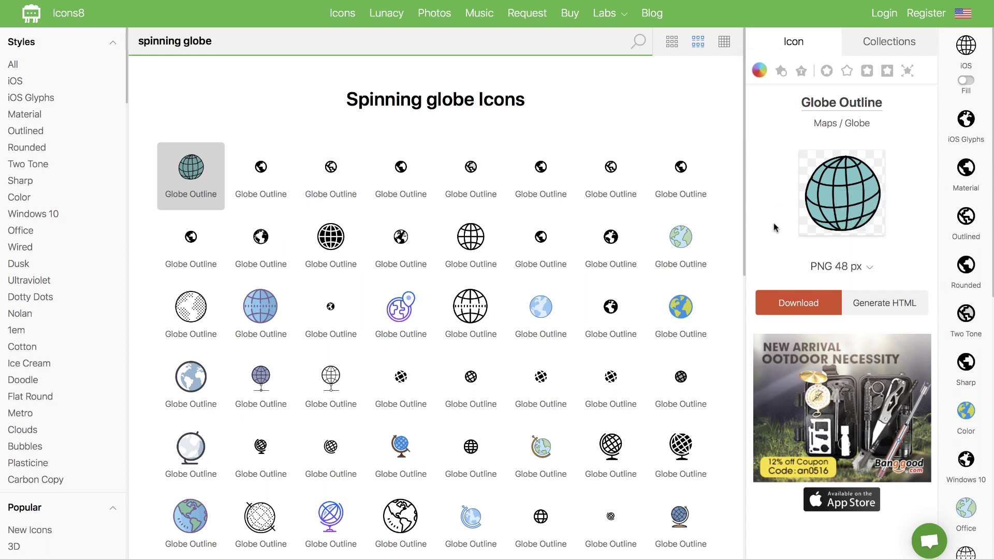
click(876, 305)
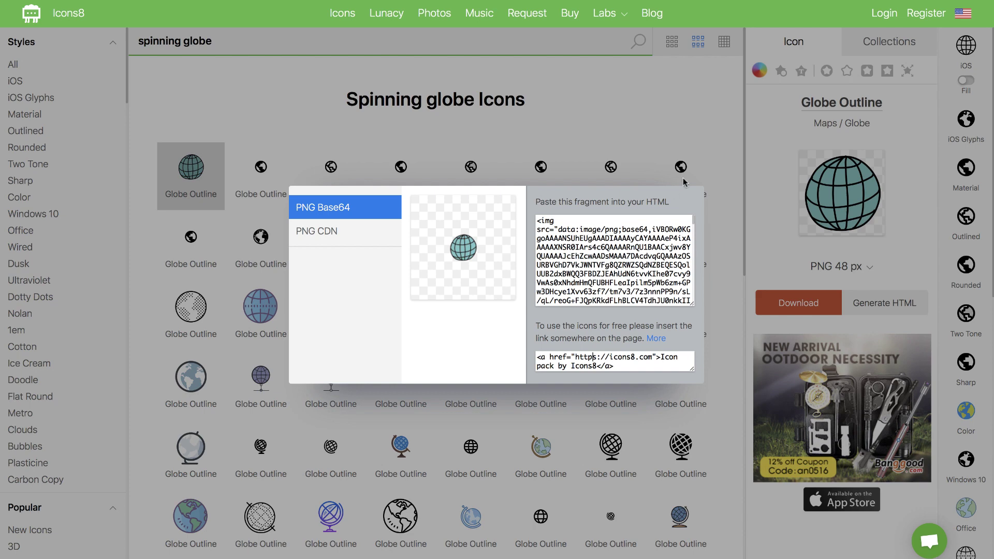
click(310, 233)
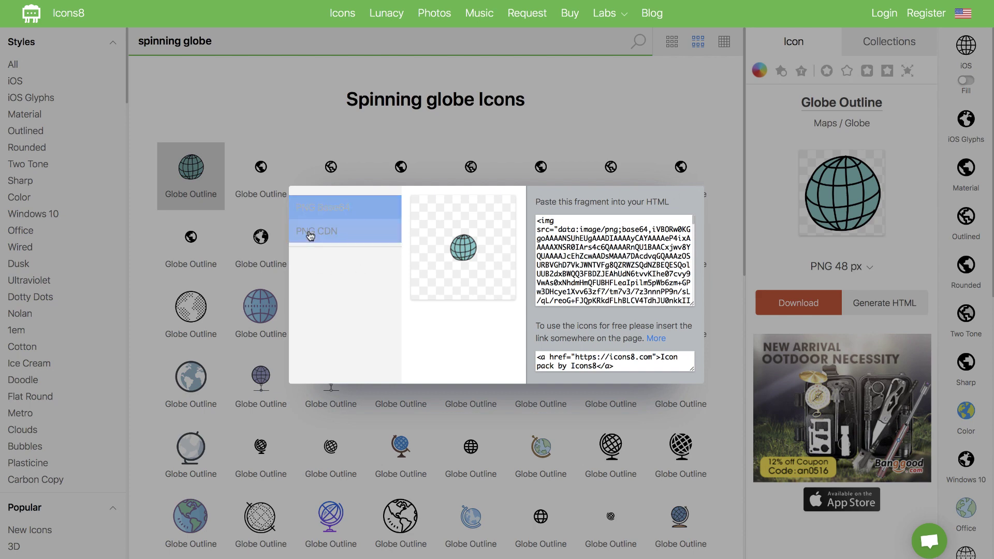
click(690, 169)
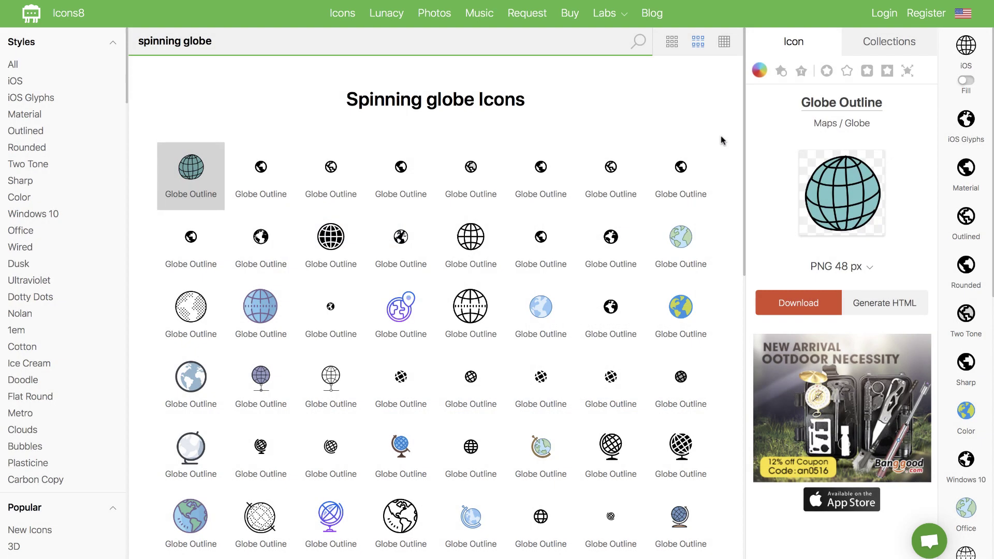
Open the Doodle globe icon's own page separately and copy its image address
right_click(191, 169)
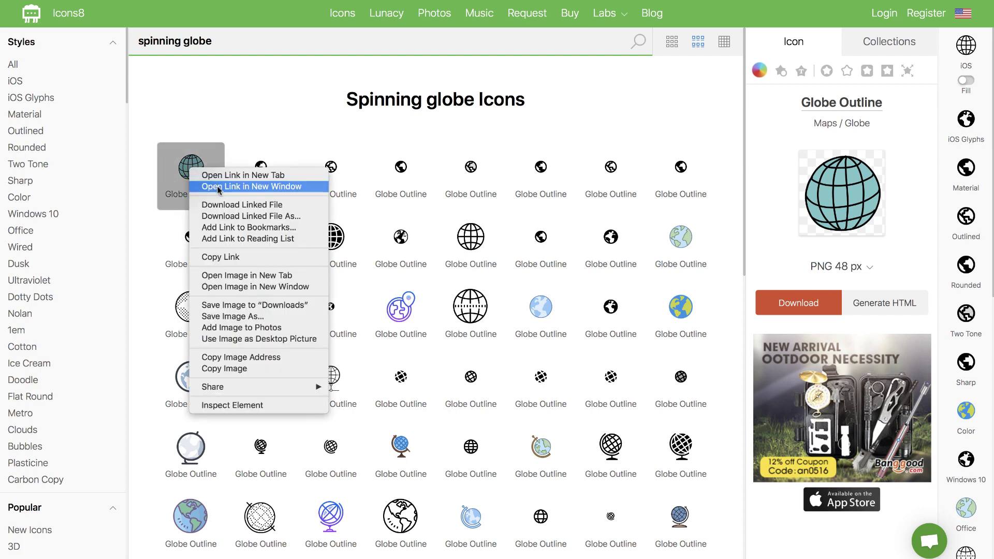
click(230, 175)
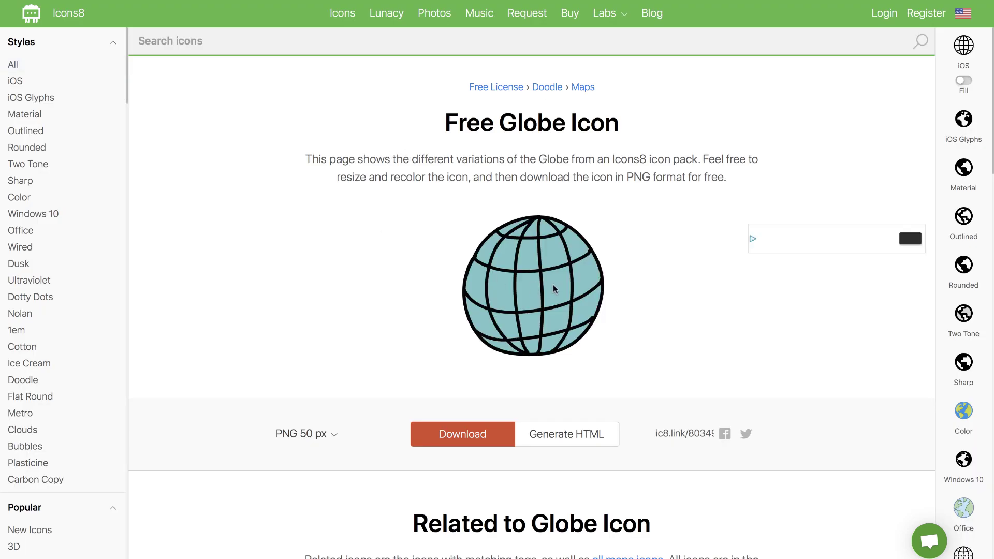
right_click(552, 284)
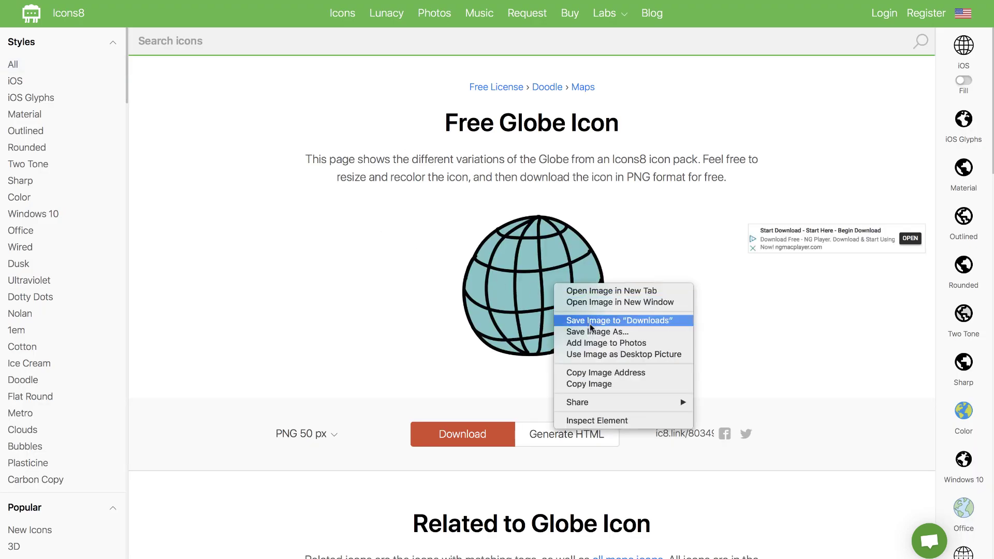
click(598, 372)
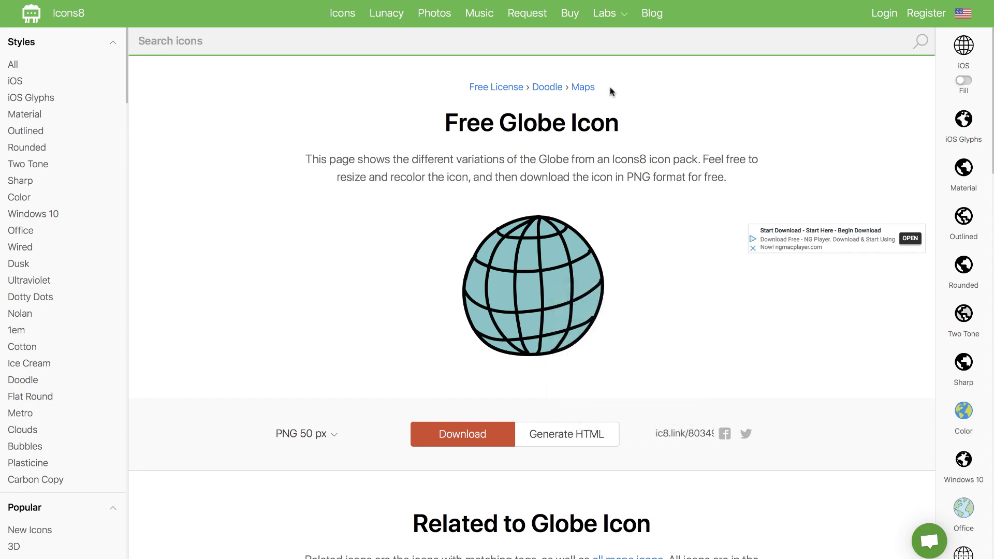
Paste the copied Icons8 globe image URL into the Image field and continue to Customize
key(super+Tab)
click(434, 326)
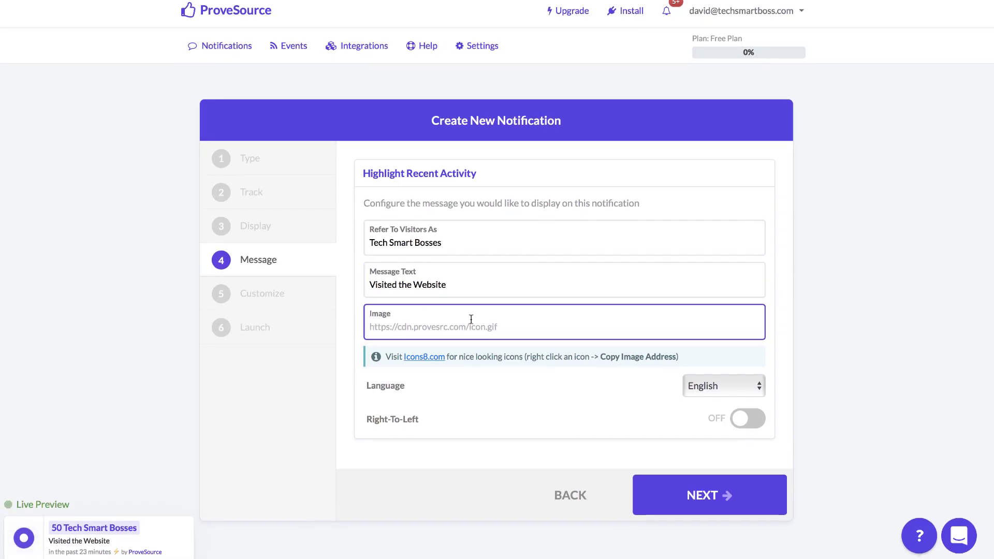
scroll(434, 320, down, 1)
key(super+v)
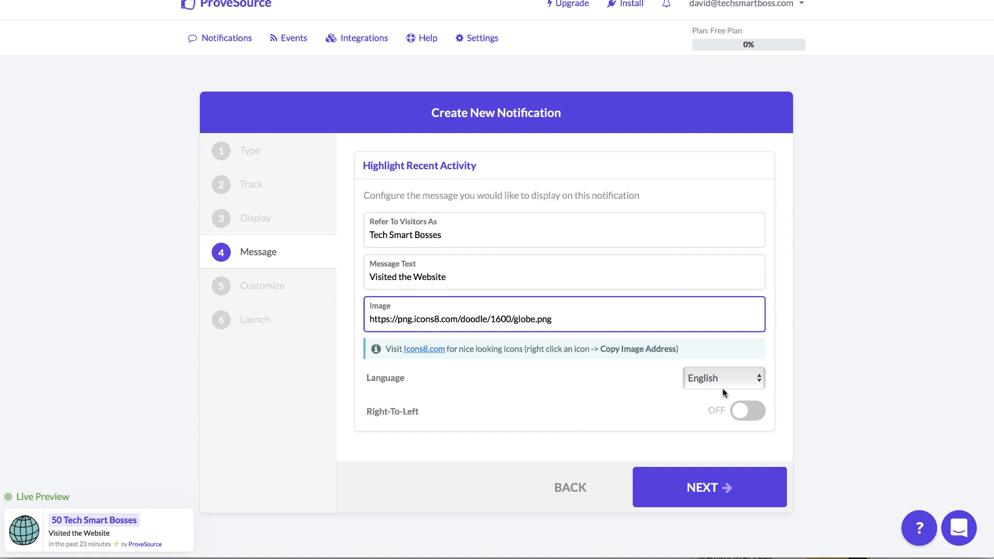
click(710, 483)
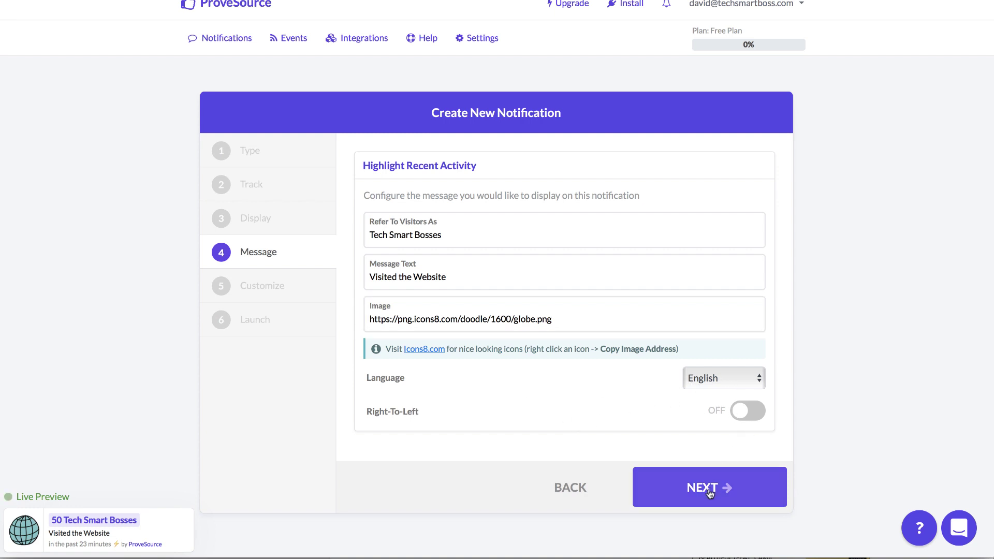
Change the title colour to #005FAC and keep the position at Bottom Left
scroll(569, 273, down, 2)
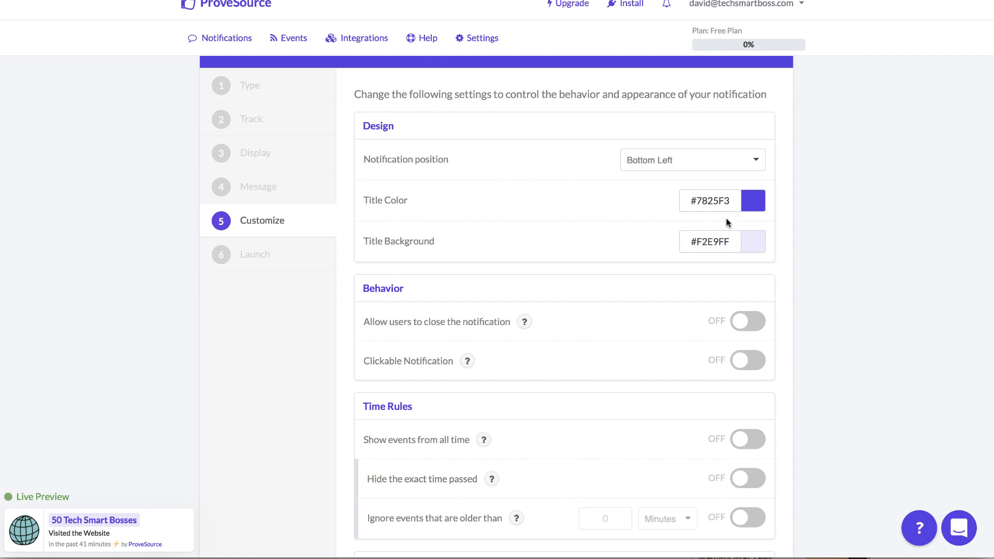
drag(696, 201, 726, 201)
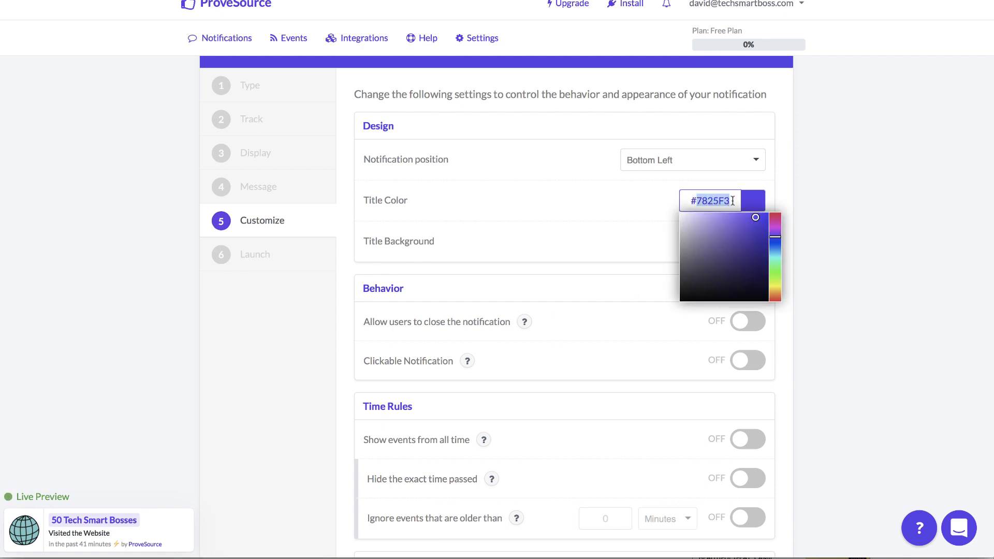
text(005)
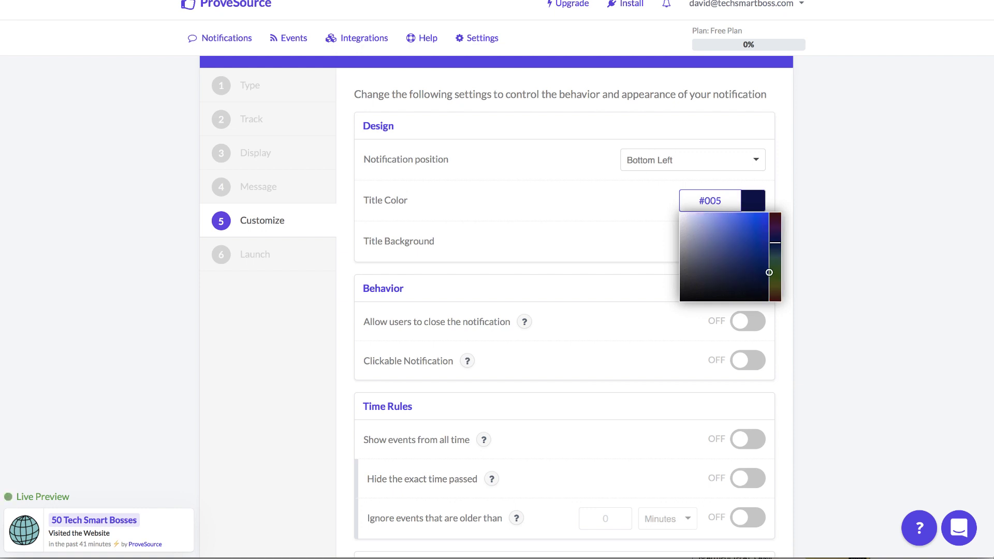
text(fac)
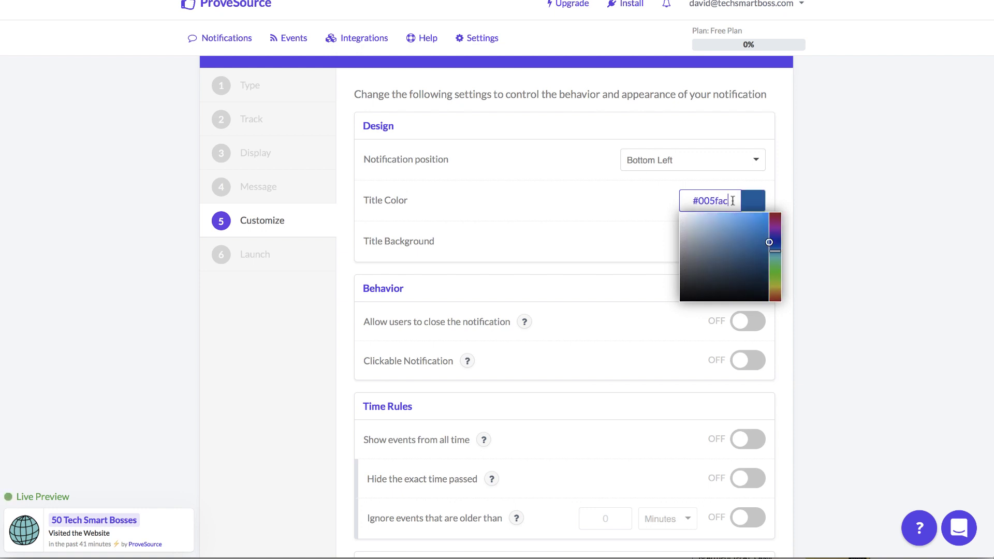
click(778, 199)
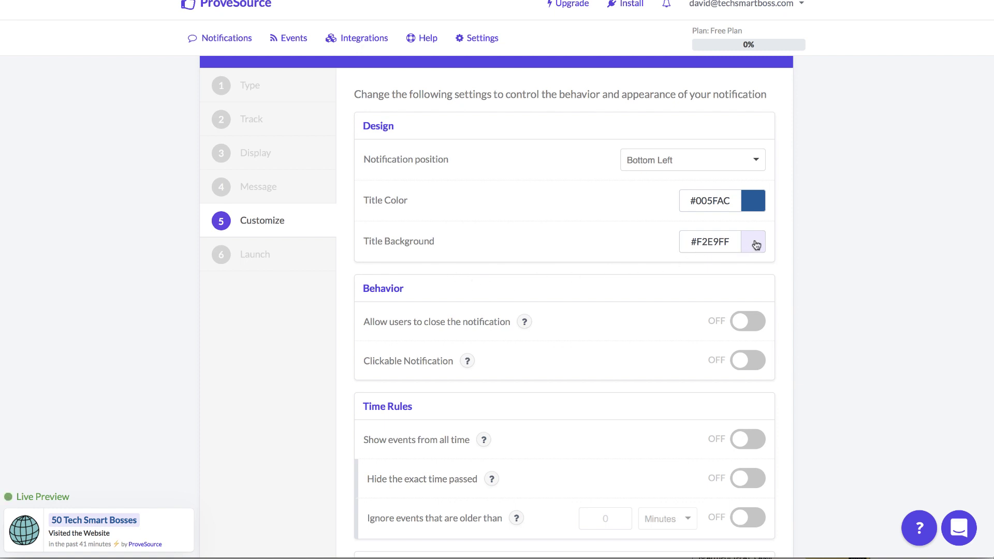
click(694, 165)
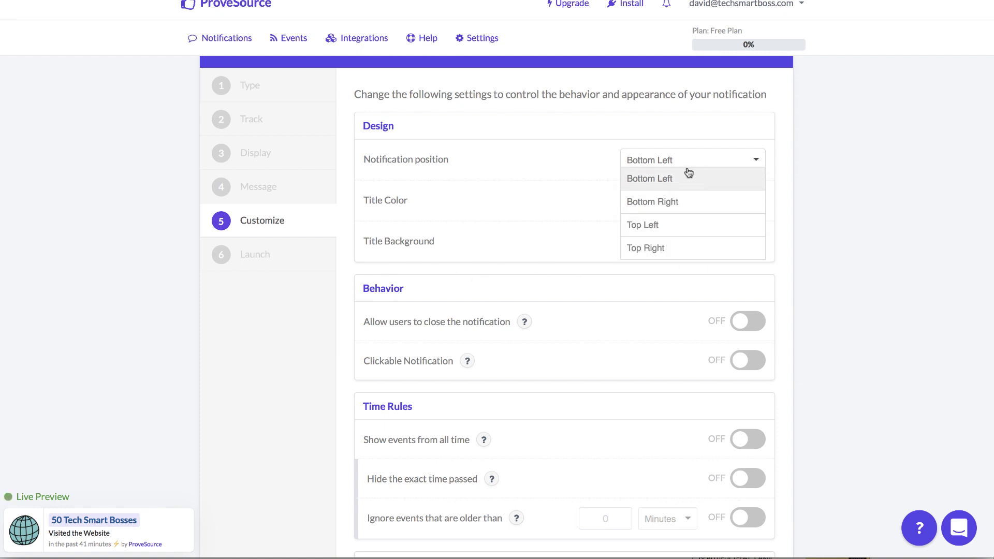
click(690, 175)
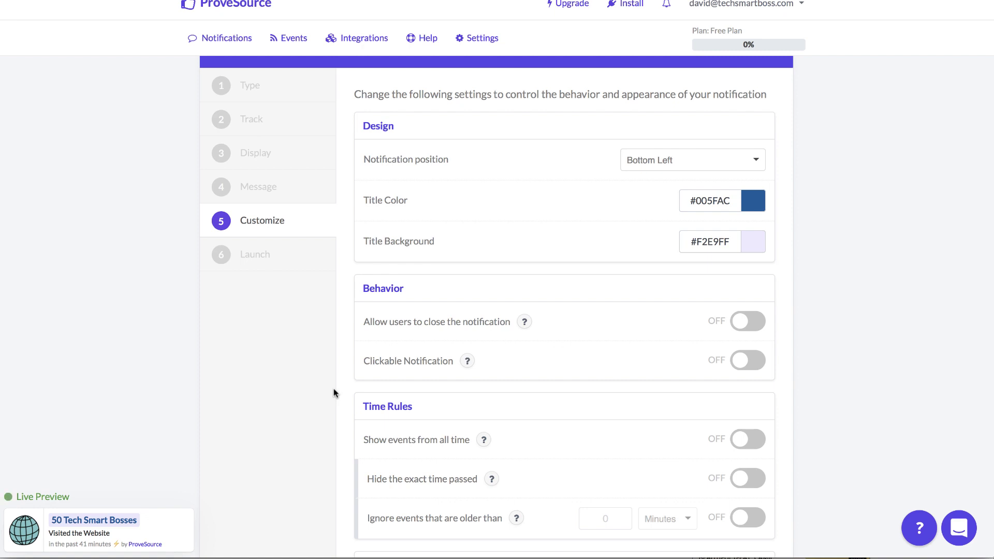
Turn on 'Allow users to close the notification', leaving clickable and once-per-session off
scroll(333, 392, down, 3)
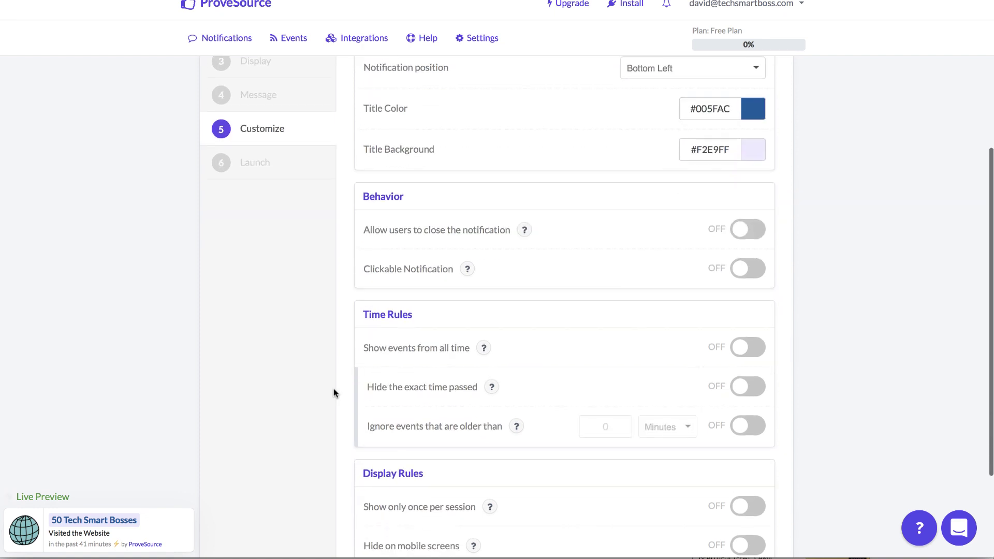
click(749, 233)
click(750, 234)
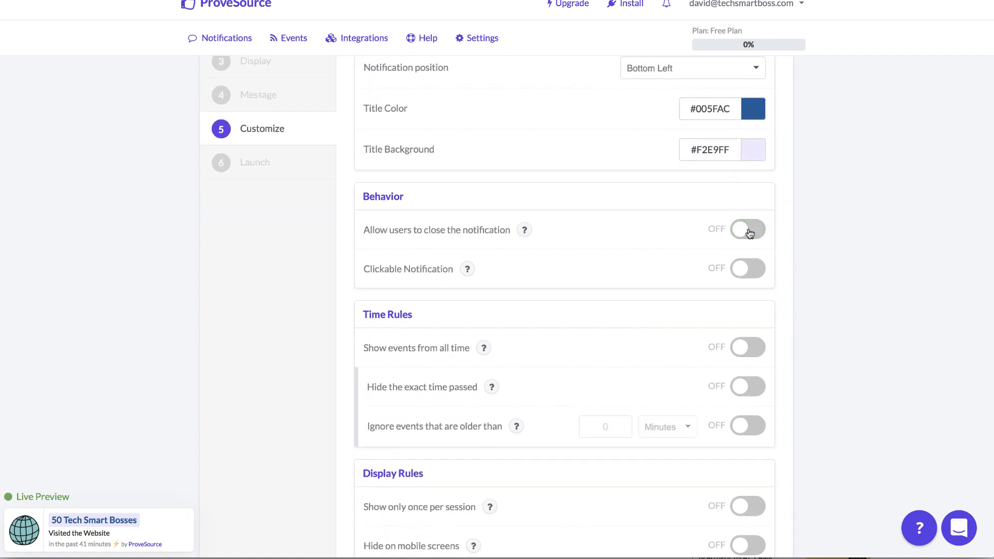
click(749, 234)
click(749, 274)
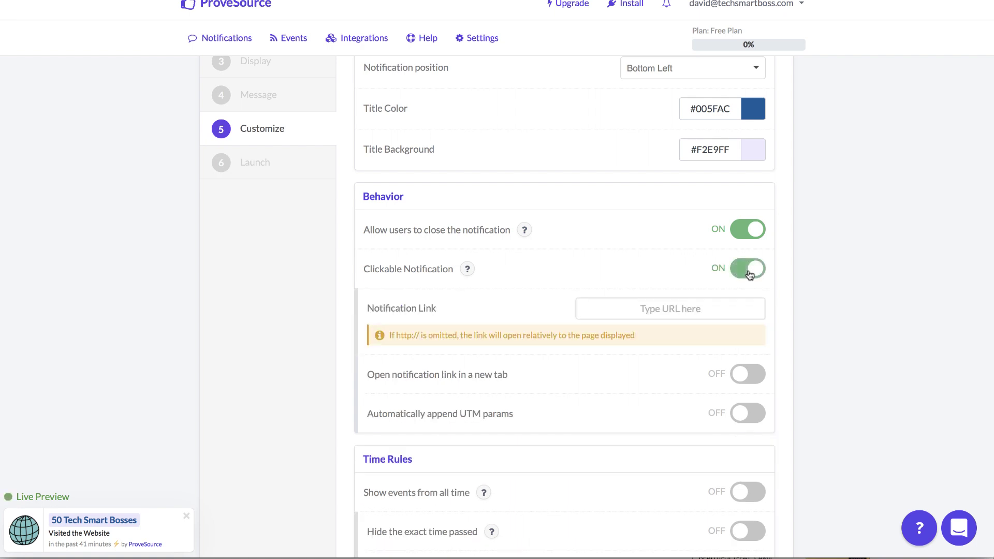
click(735, 269)
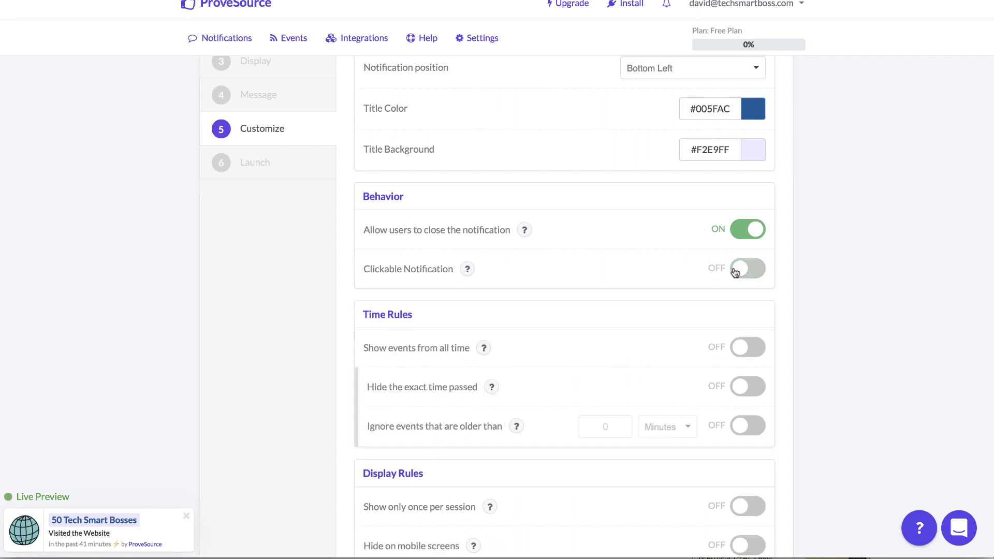
scroll(734, 270, down, 3)
scroll(733, 267, down, 2)
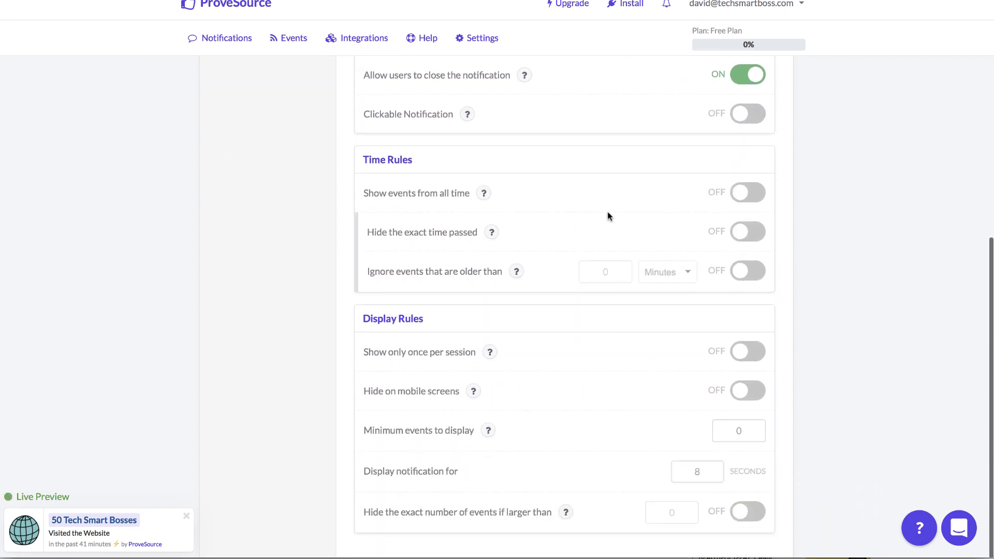
scroll(607, 215, down, 4)
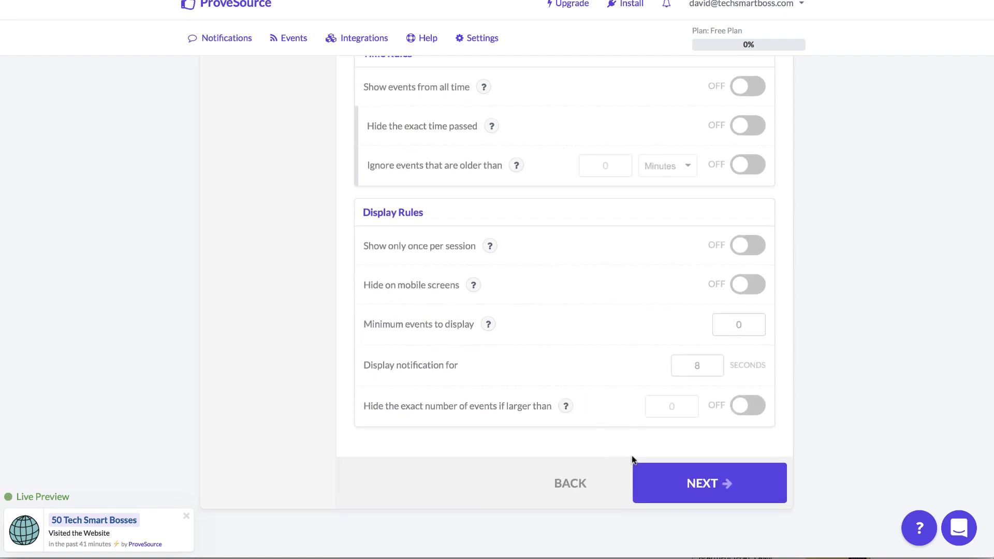
click(754, 250)
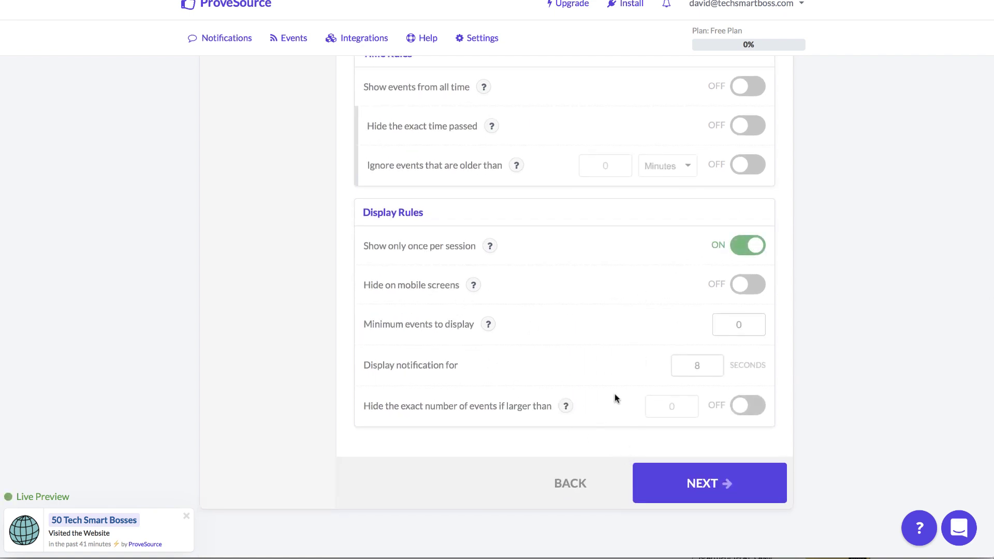
click(746, 247)
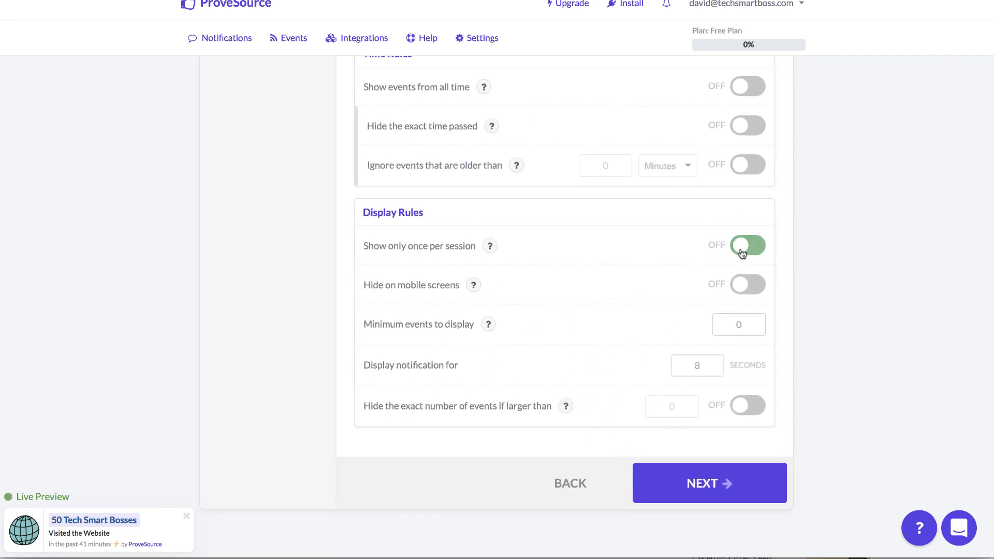
Name the notification 'Homepage Visitors' on the Launch step and launch it
click(726, 468)
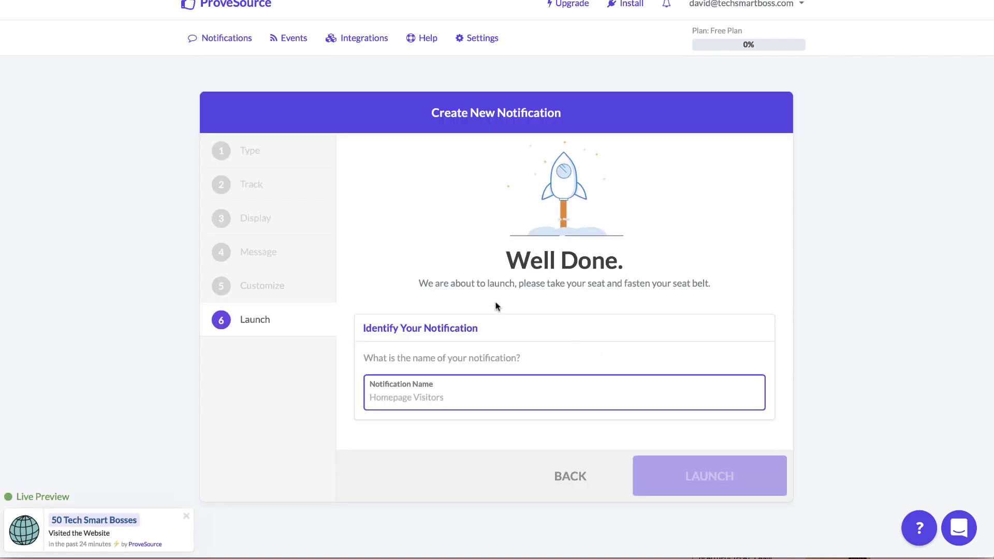
text(Home)
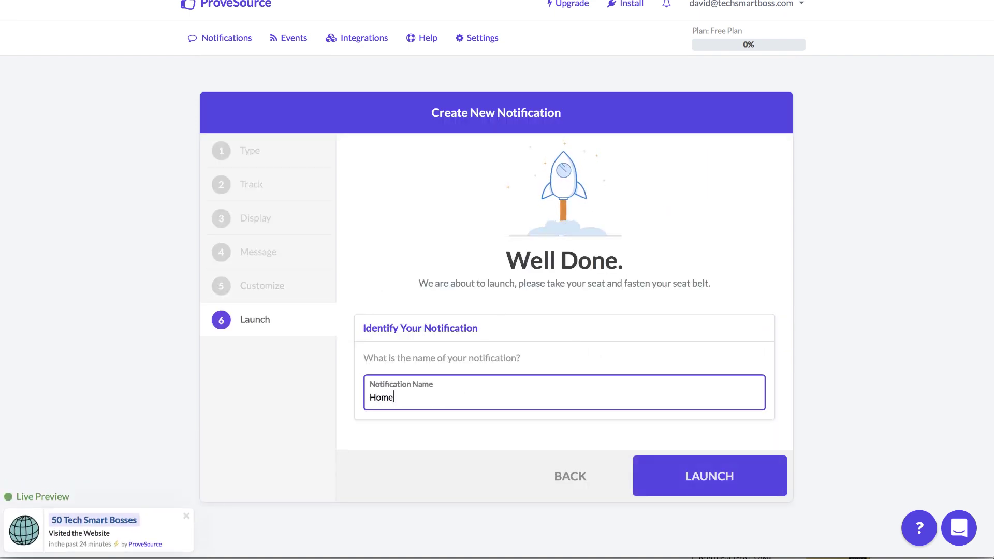
text(page Visitors)
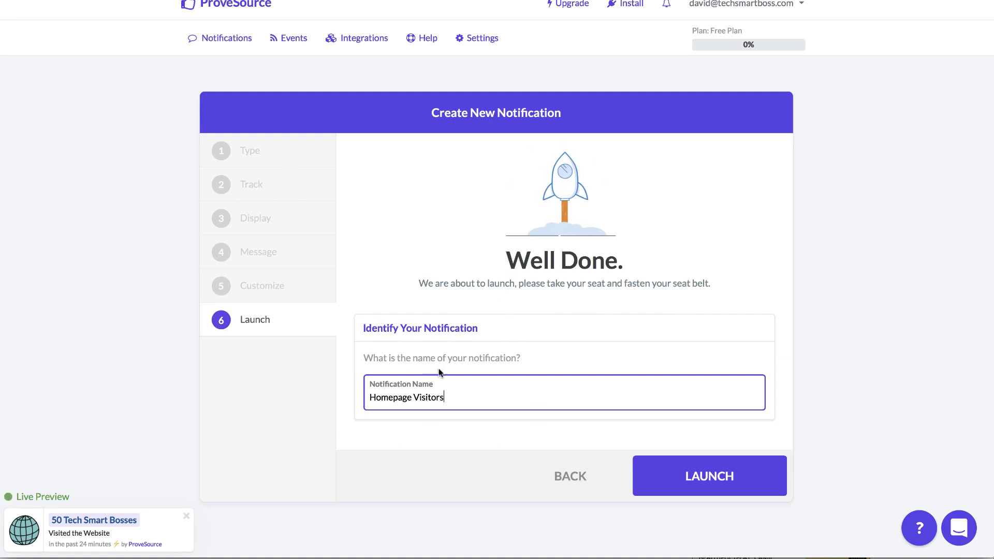
click(710, 477)
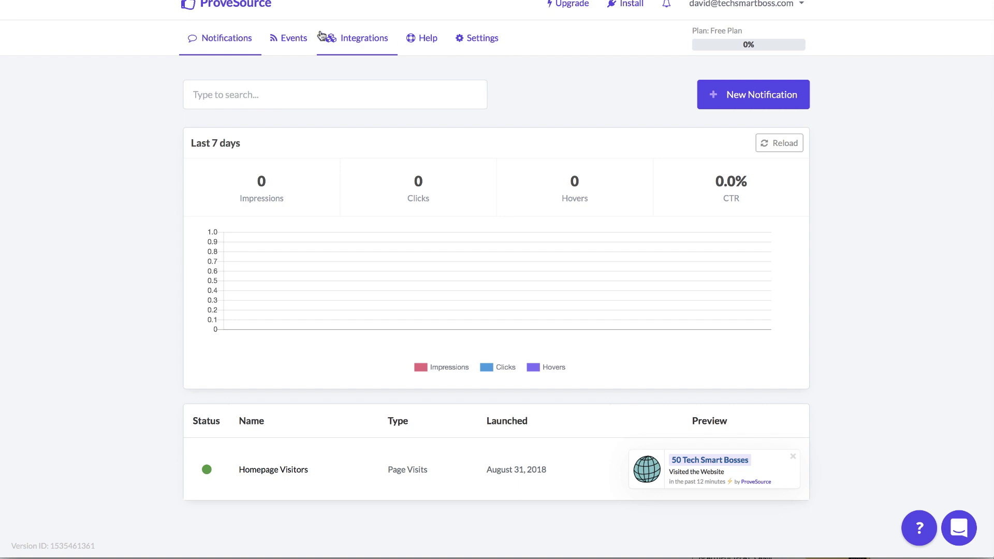
click(300, 40)
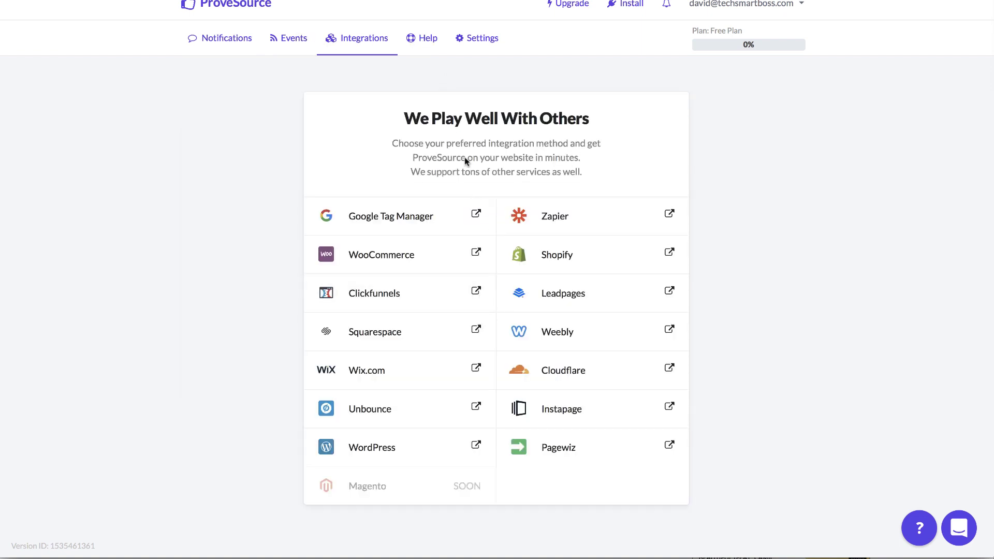
click(471, 41)
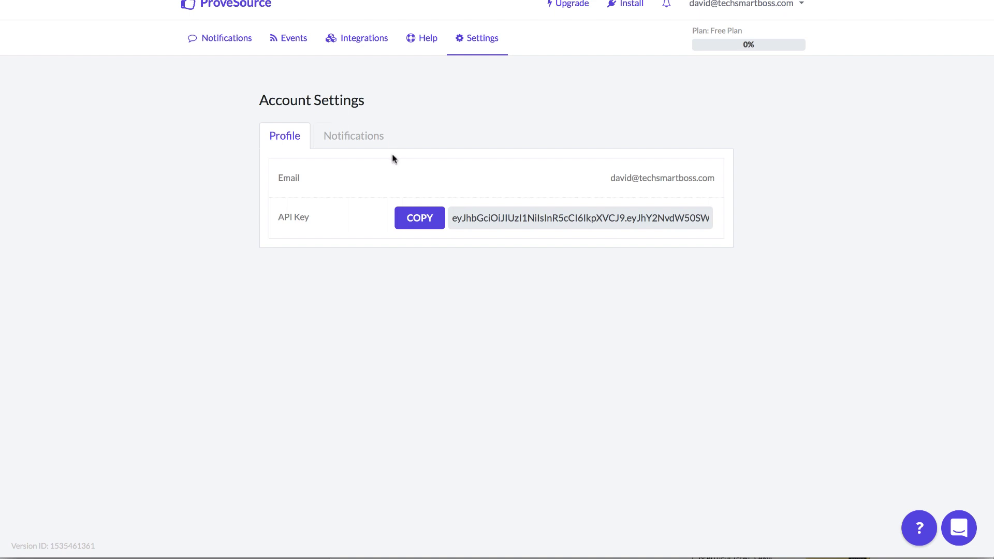
click(352, 139)
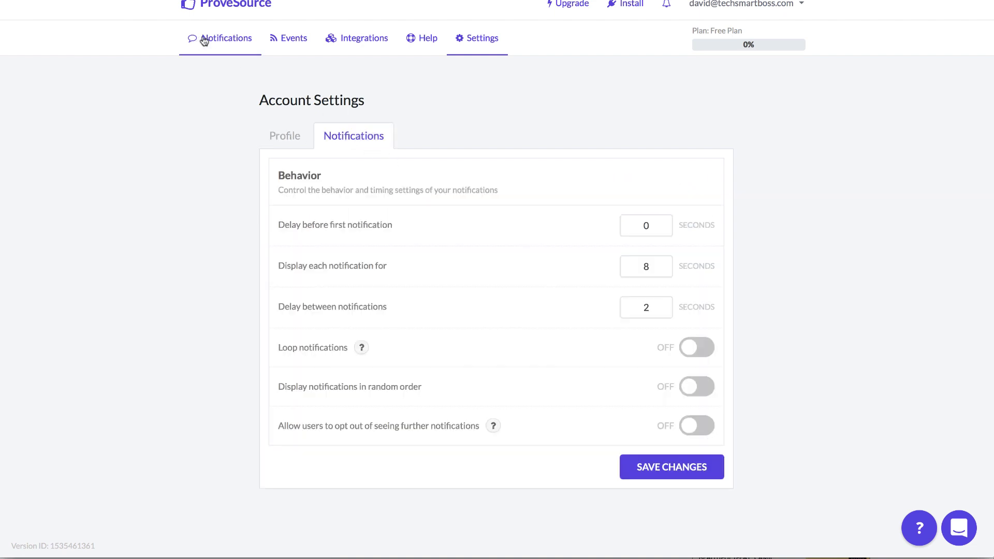
click(219, 42)
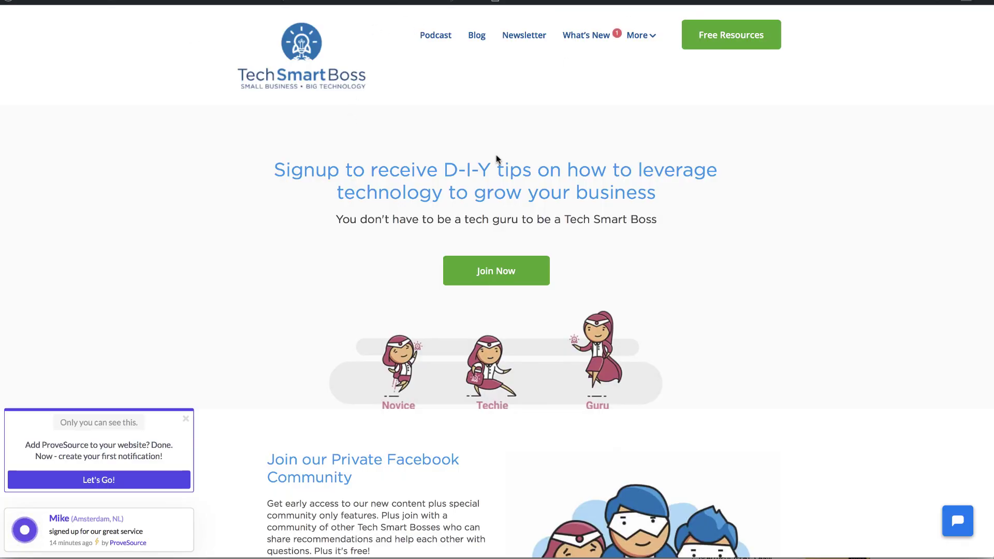
Reload Tech Smart Boss to see the globe notification, try its ProveSource credit, and scroll the homepage
key(super+r)
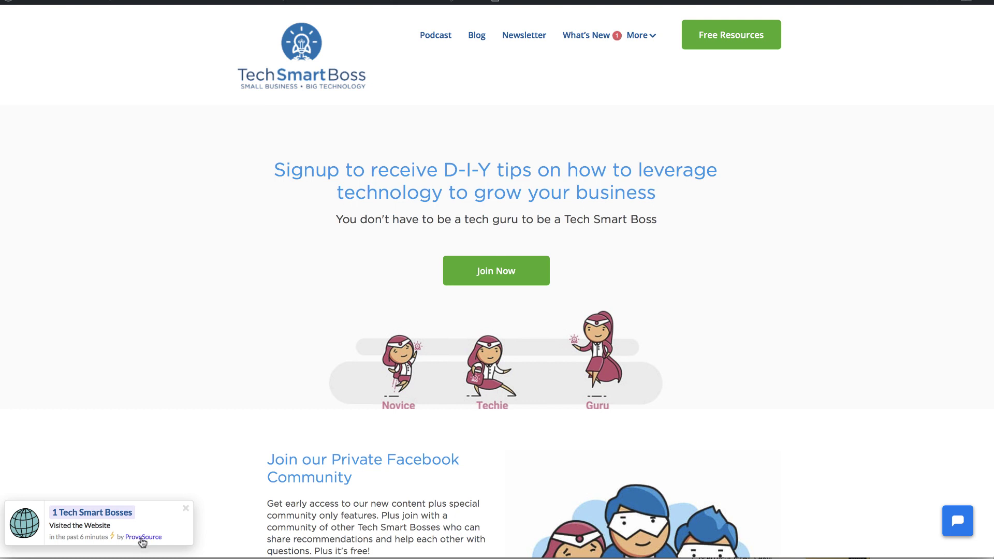
click(141, 538)
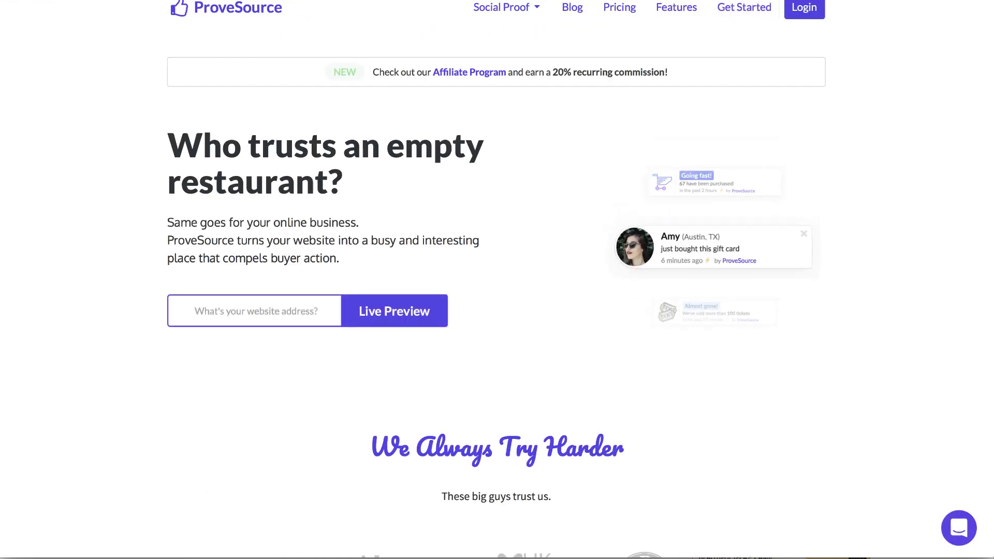
key(super+w)
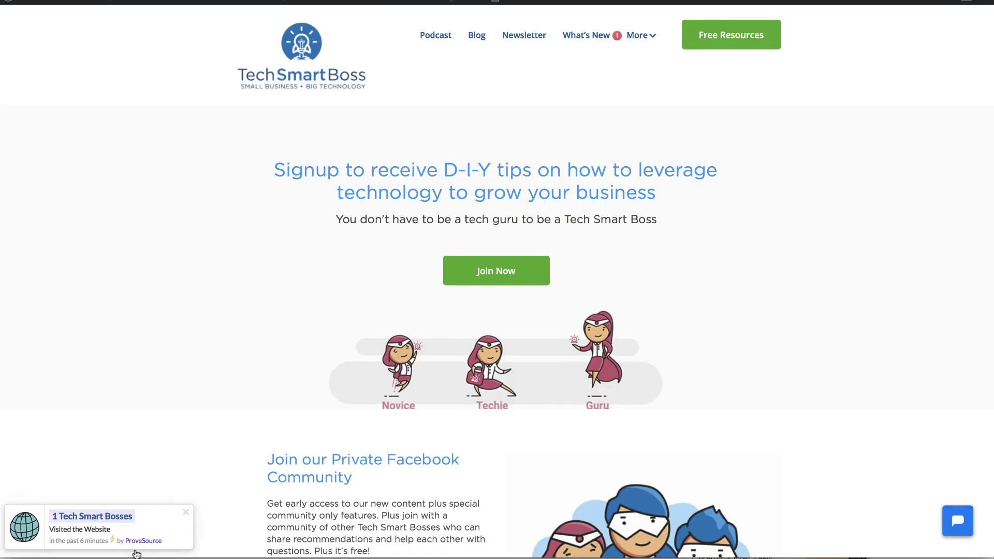
scroll(435, 336, down, 5)
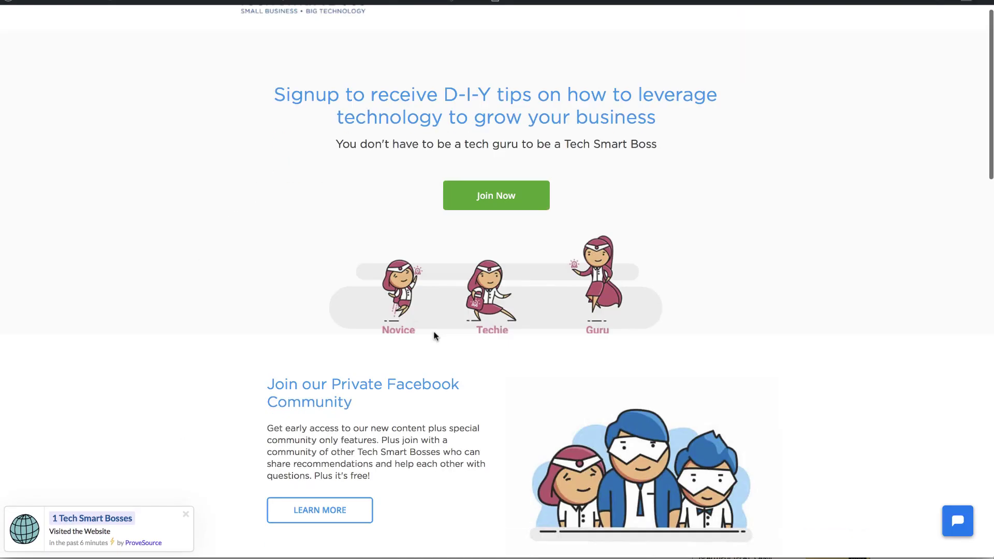
scroll(293, 408, down, 5)
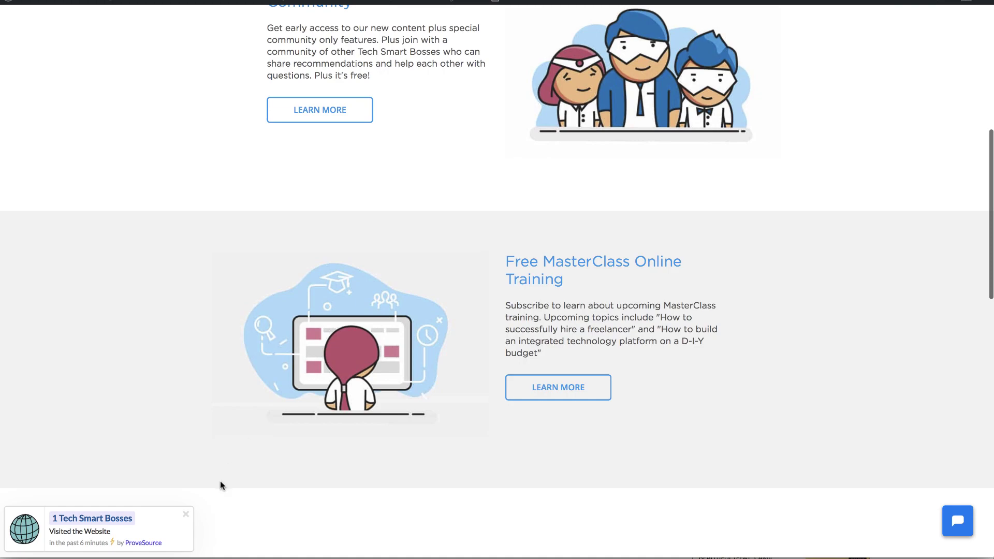
scroll(220, 484, down, 10)
Inspect the '14 Little gherkins' notification beside Design Pickle's $370 Standard plan
scroll(219, 481, up, 20)
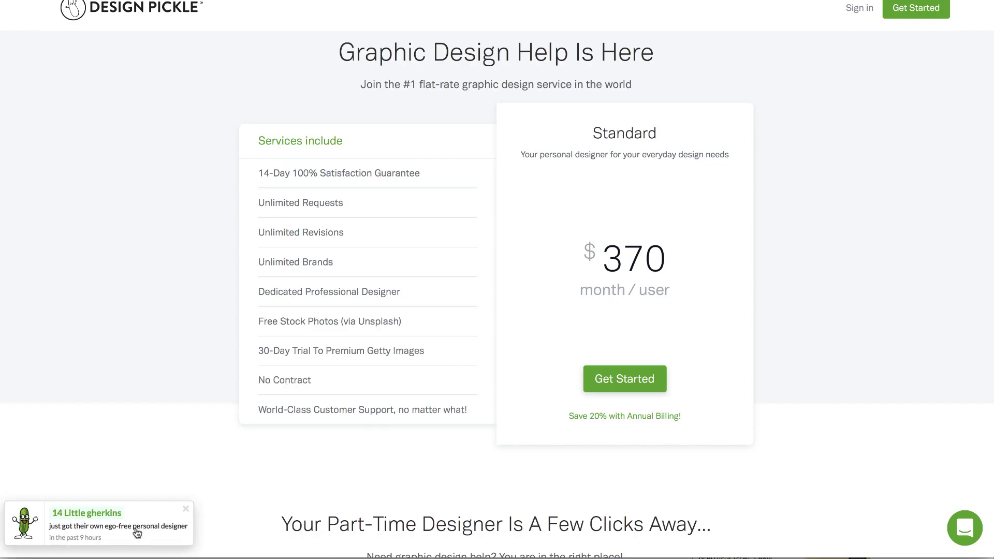
right_click(125, 535)
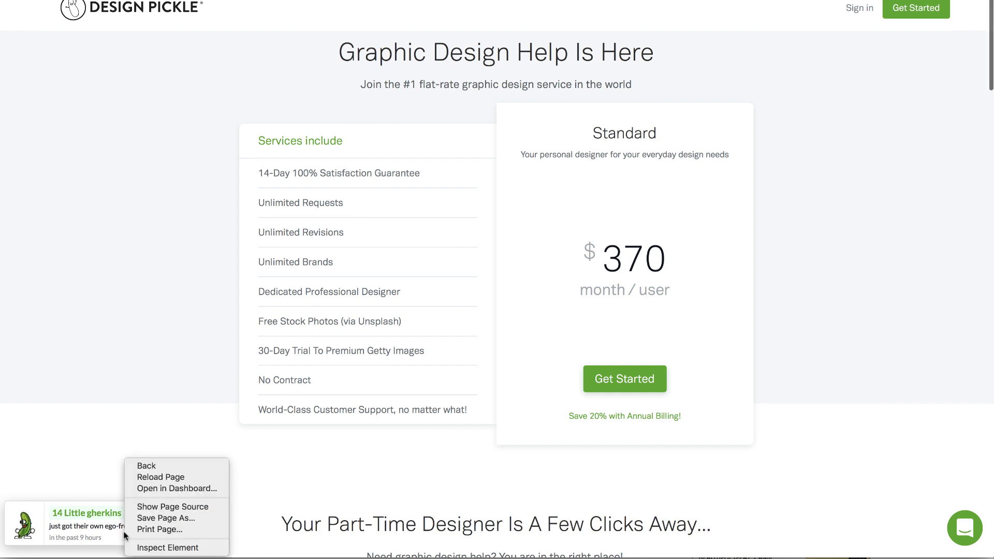
click(205, 423)
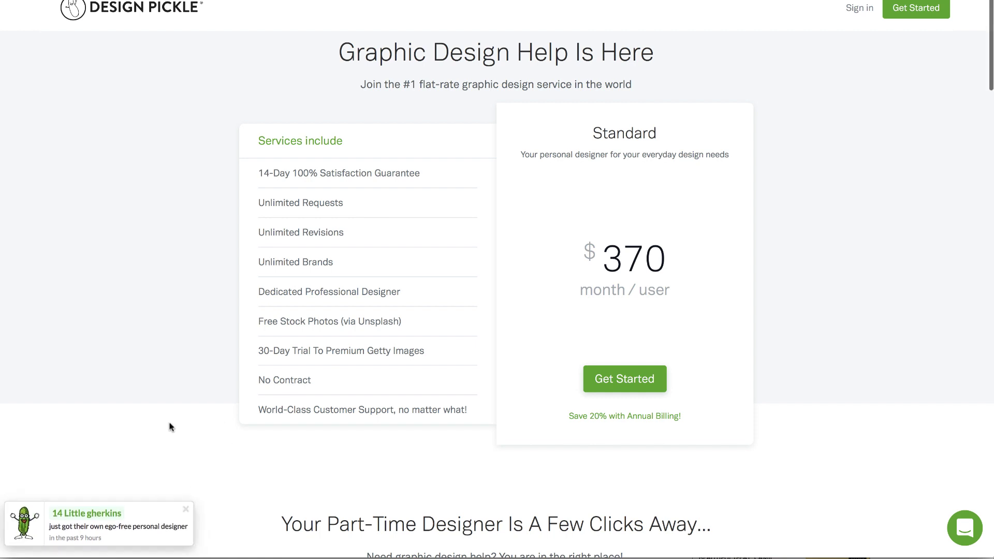
Confirm Homepage Visitors is active on the ProveSource dashboard, then go back to Tech Smart Boss
click(518, 1)
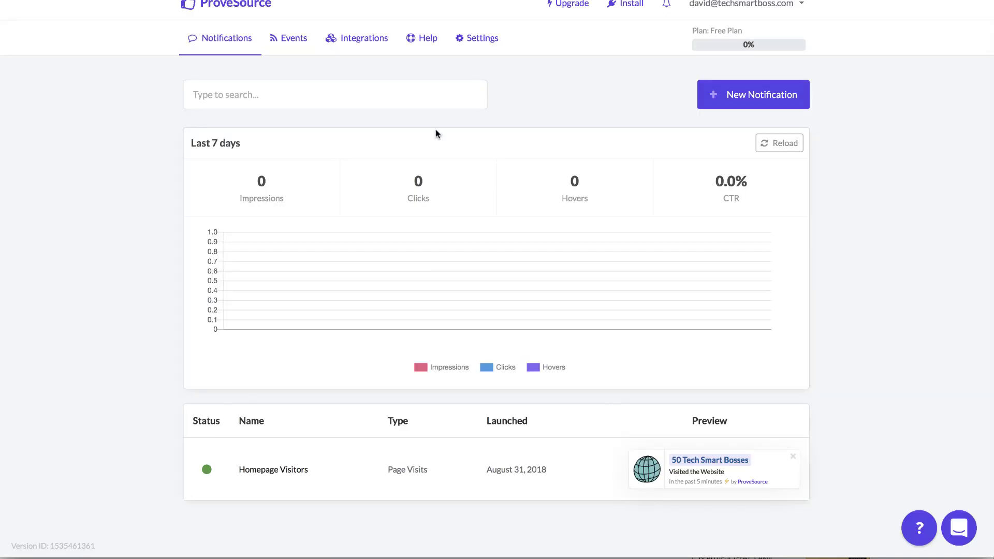
key(ctrl+Tab)
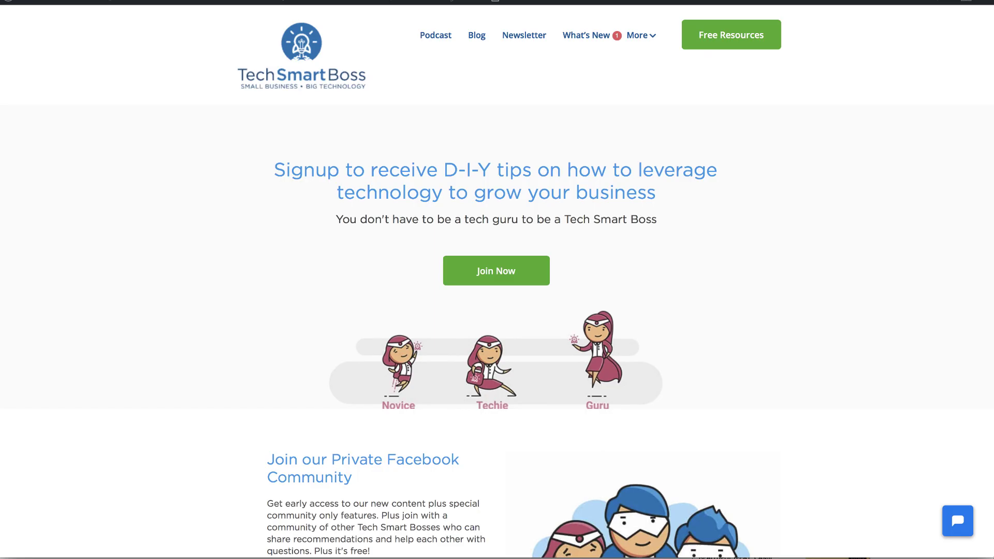